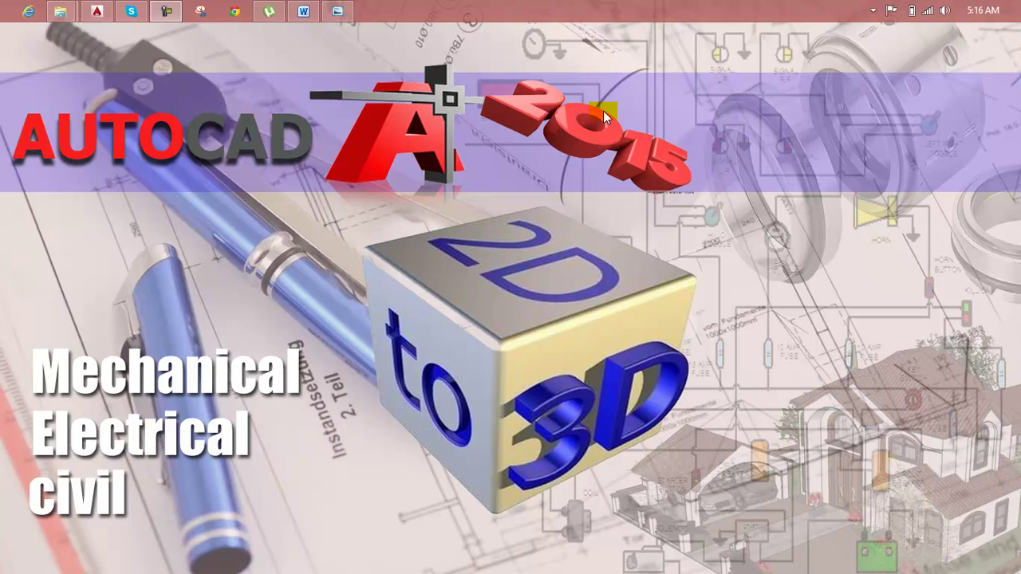
Bring the Lesson 101 notes up in Microsoft Word from the taskbar
click(303, 11)
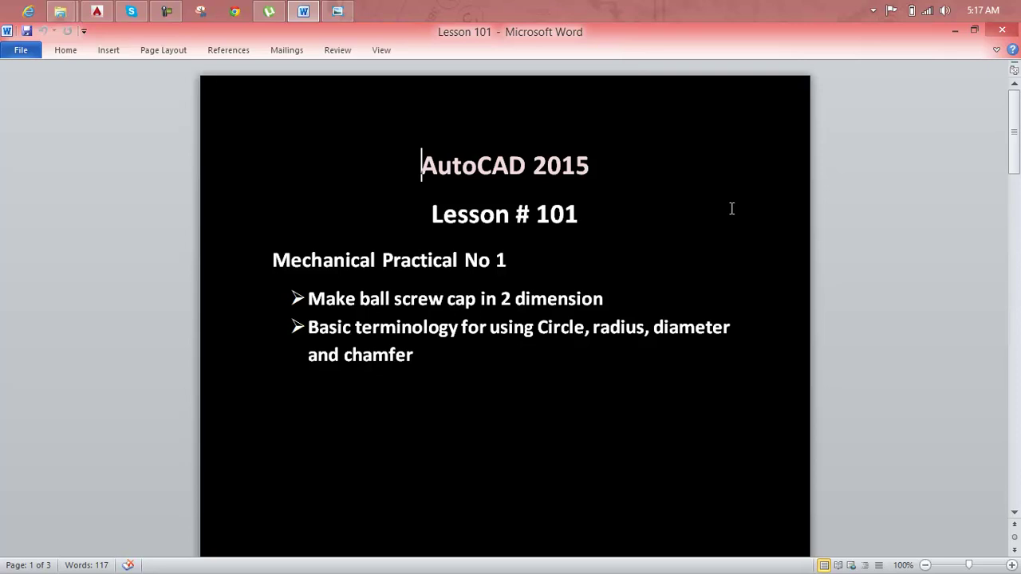
Minimize the Word window holding the Lesson 101 outline
click(958, 33)
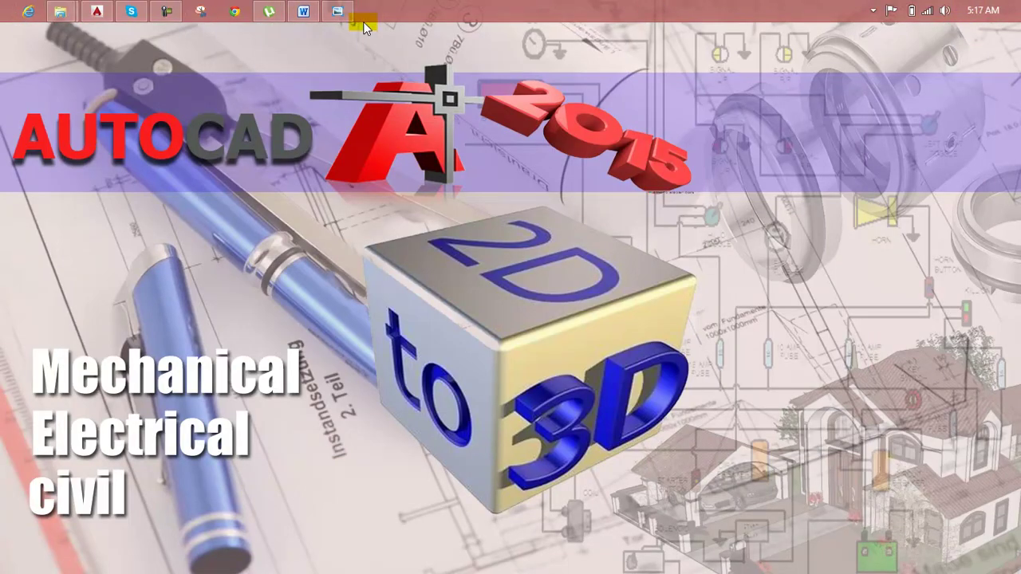
View the dimensioned ball screw cap image in Photo Viewer, then switch to AutoCAD's Drawing1
click(330, 8)
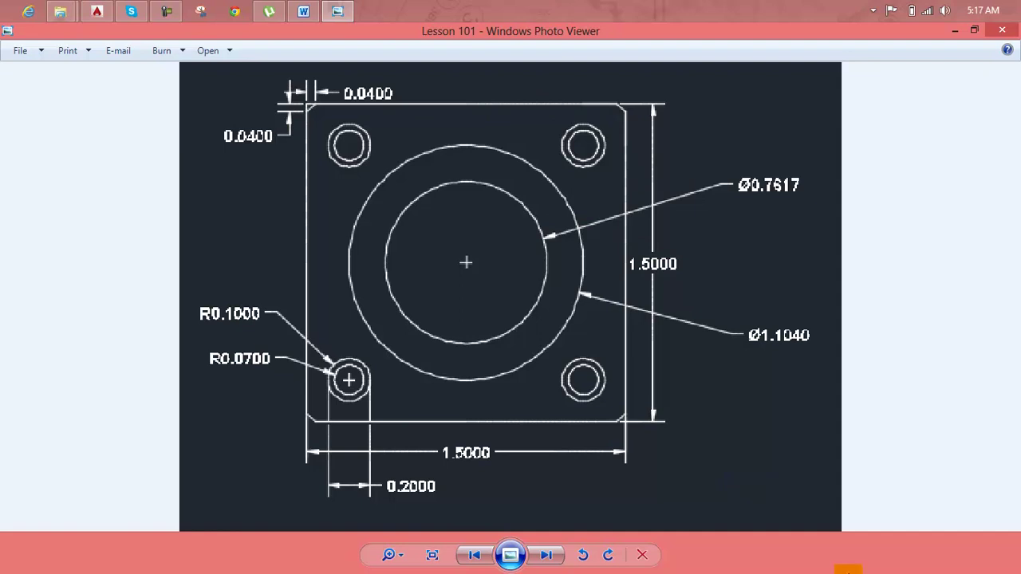
click(96, 12)
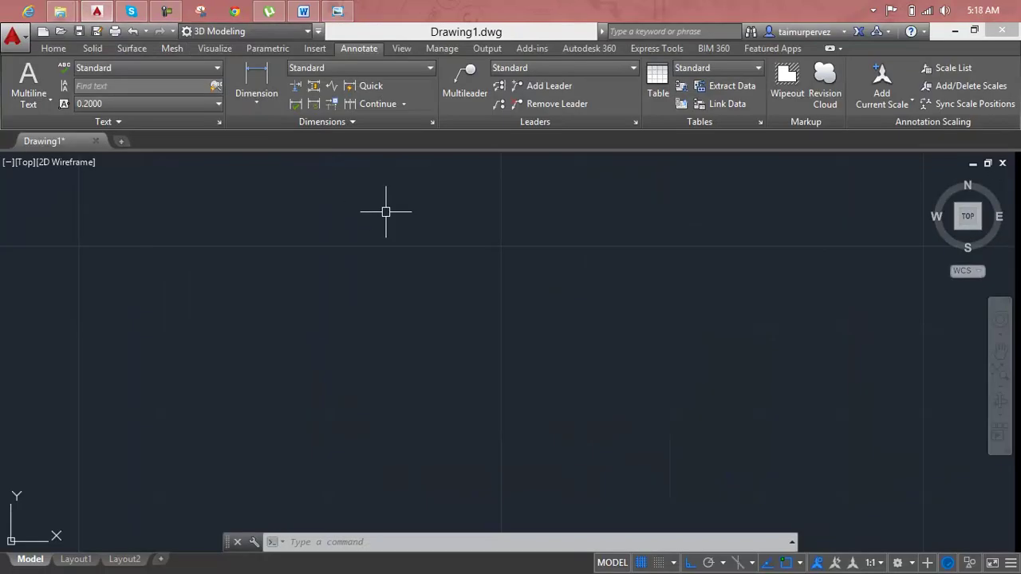
Check Drawing Units via UN shows decimal inches at 0.0000 precision, then reopen the reference image
key(Escape)
key(Escape)
key(Escape)
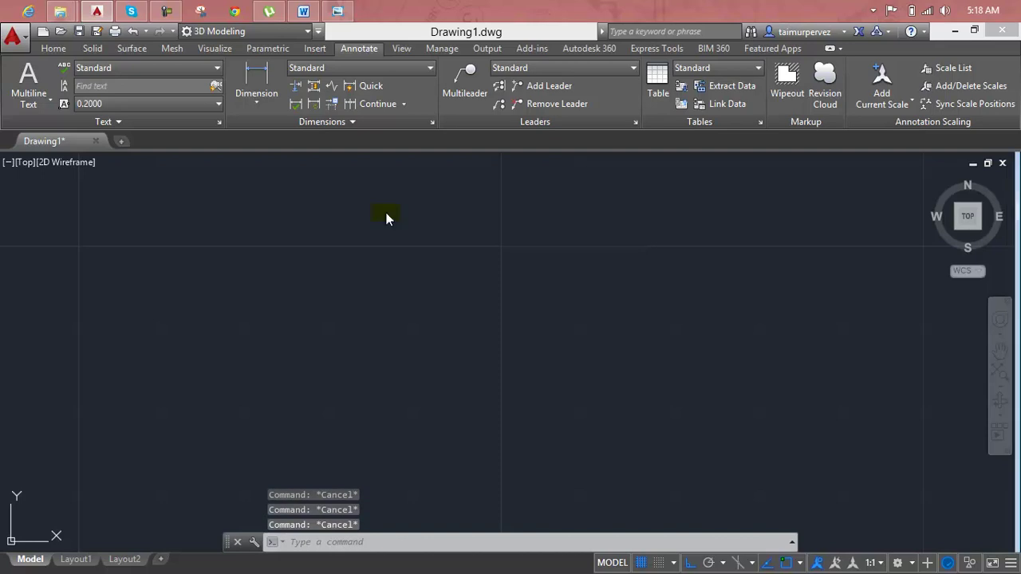
text(un)
key(Return)
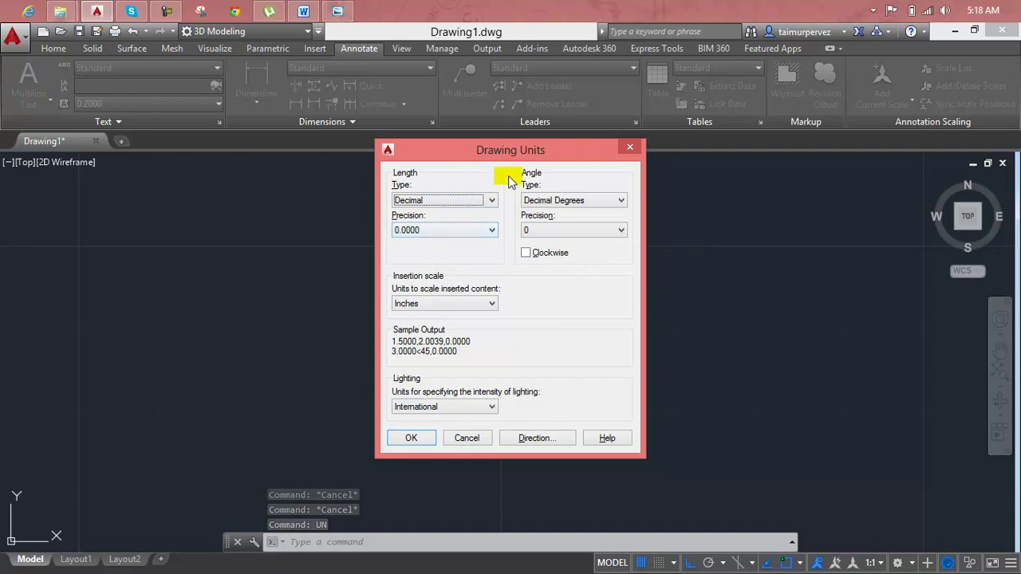
click(630, 148)
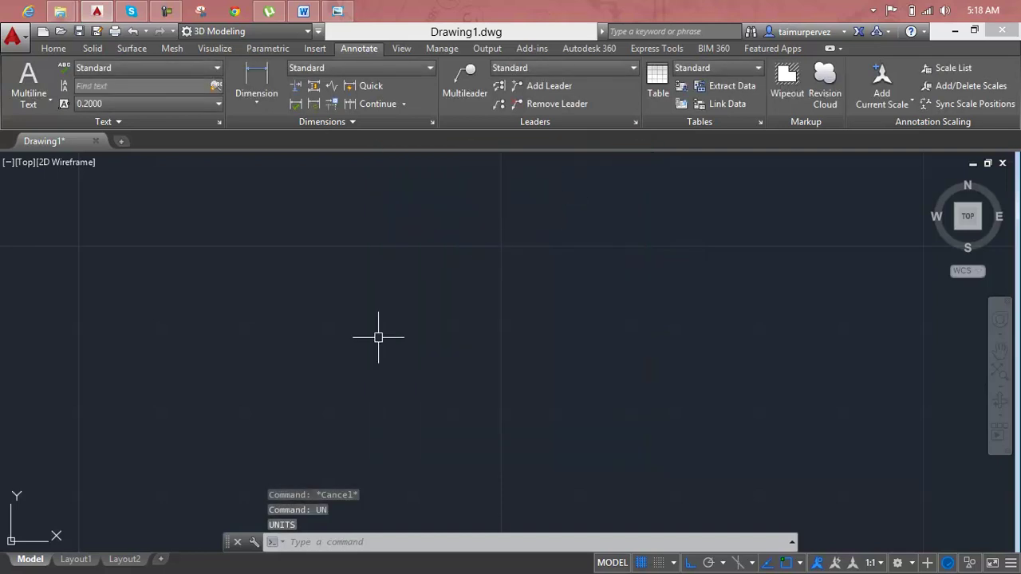
key(Escape)
key(Escape)
key(Escape)
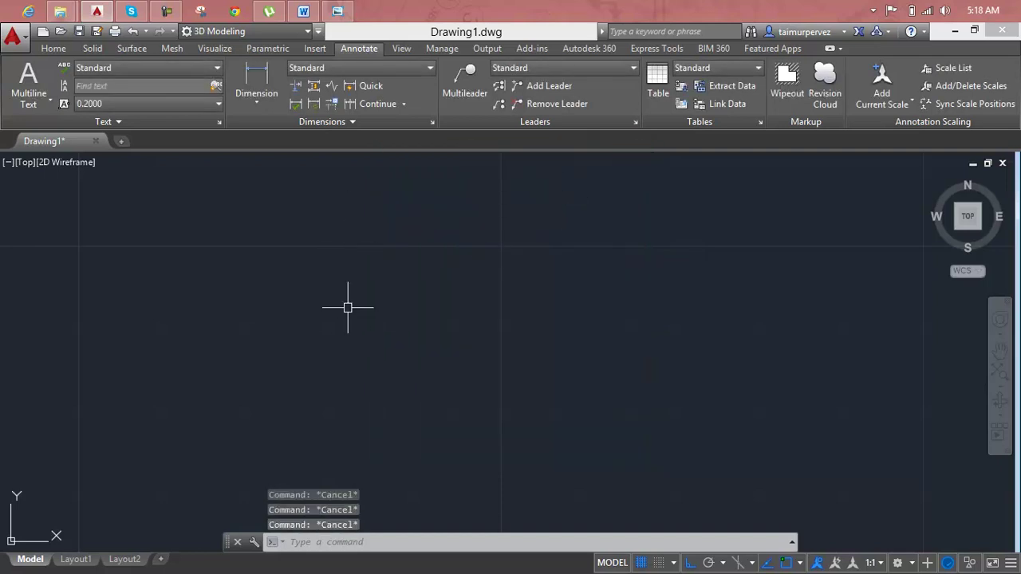
click(337, 11)
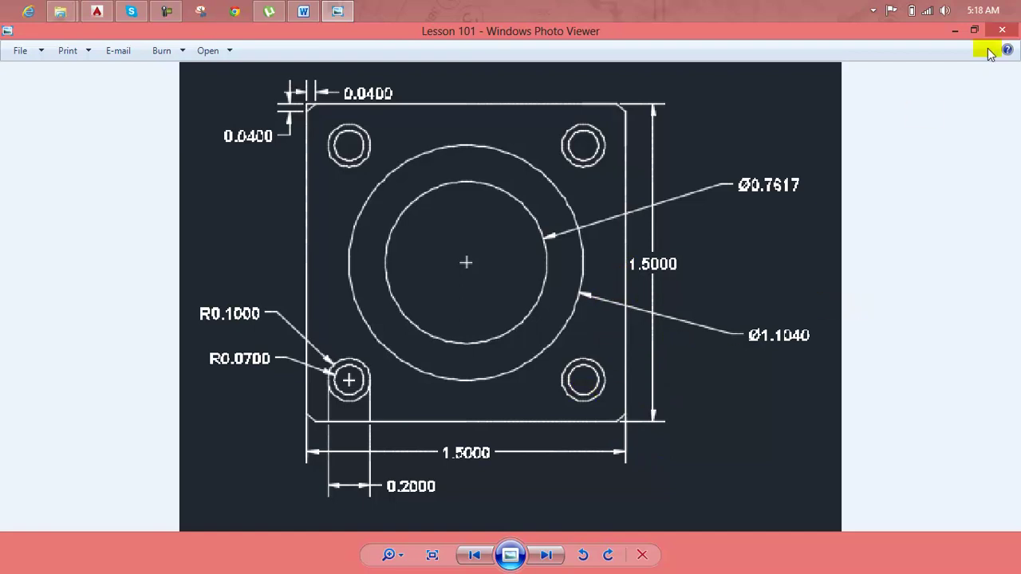
Return to AutoCAD and start a line at the square's first corner
click(955, 30)
key(Escape)
key(Escape)
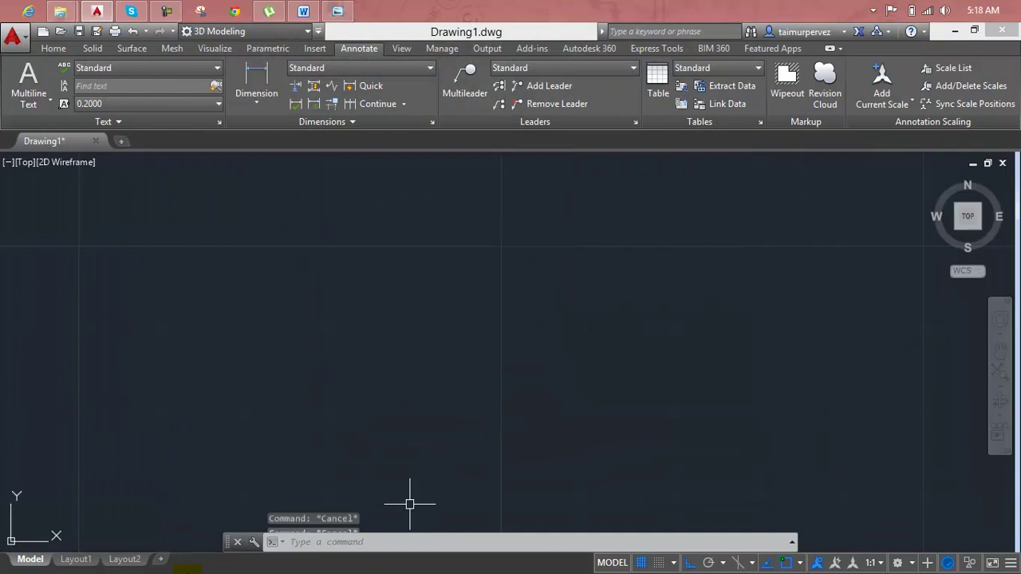
key(Escape)
text(l)
key(Return)
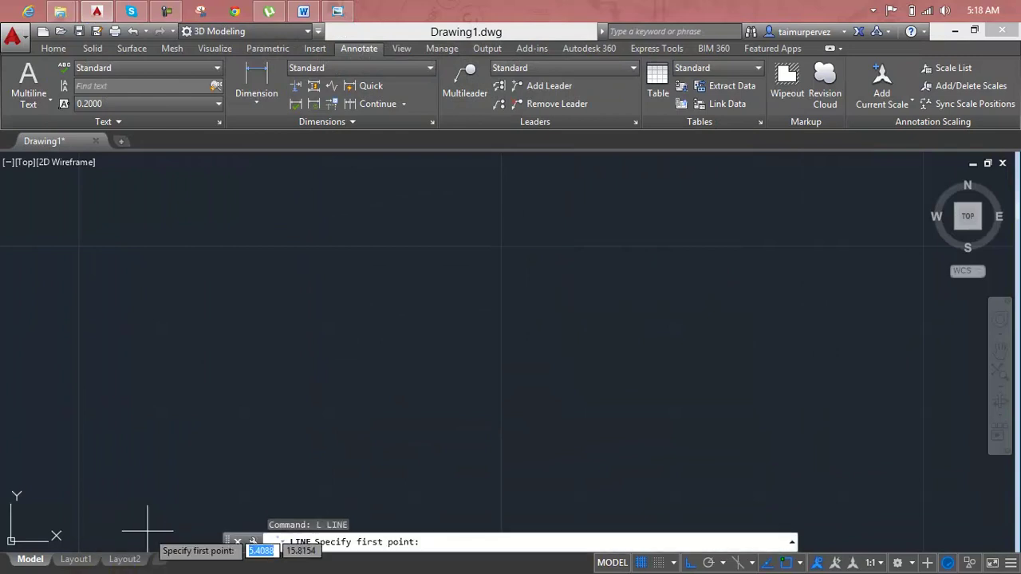
click(279, 282)
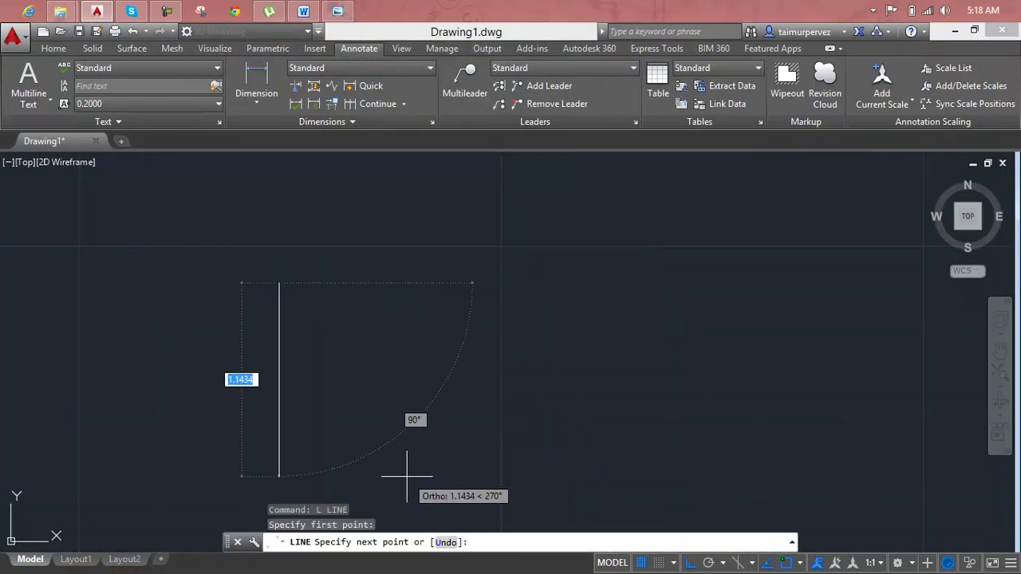
Draw the 1.5-long sides, close the square, and recentre it in the view
text(1.5)
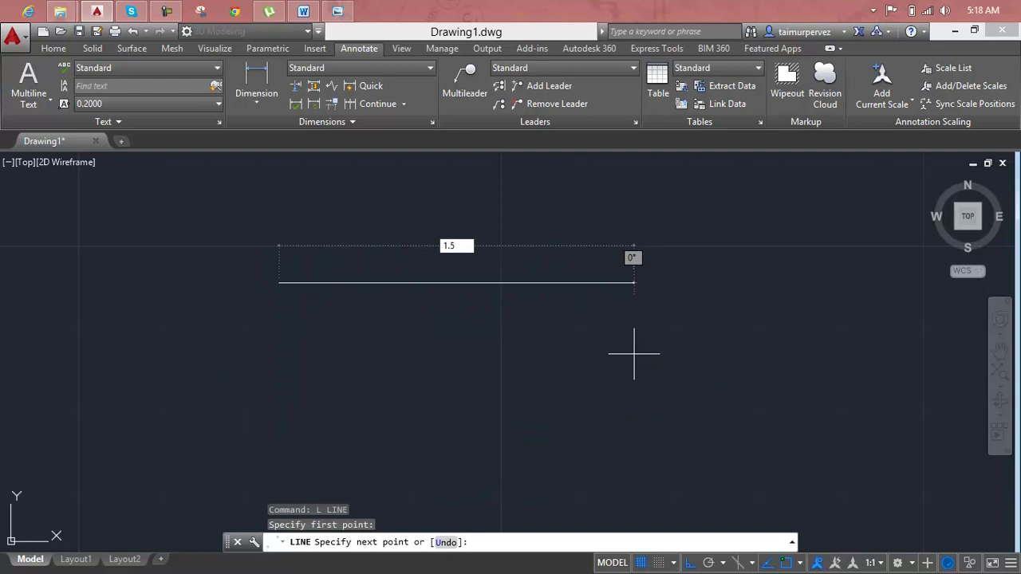
key(Return)
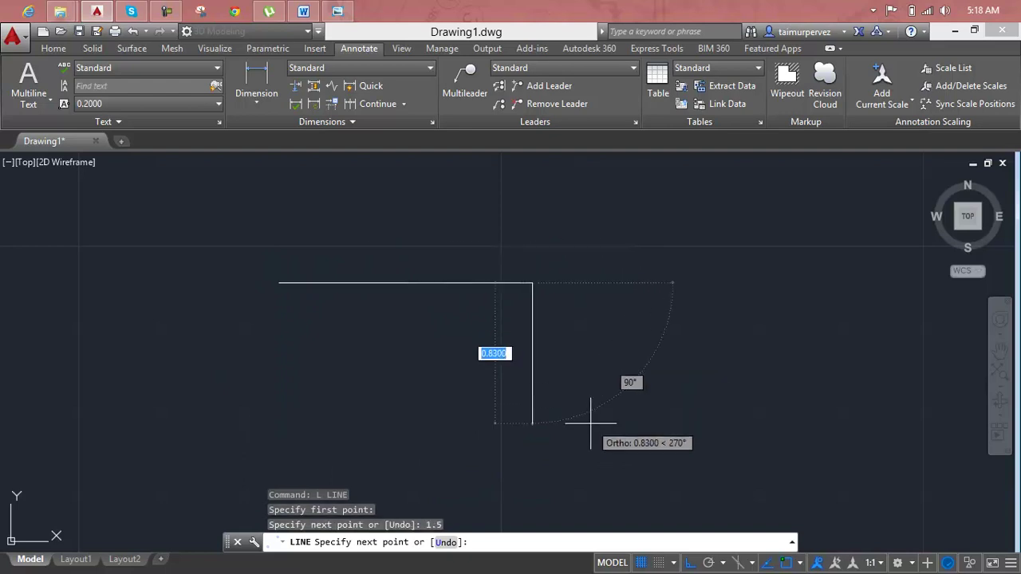
text(1.5)
key(Return)
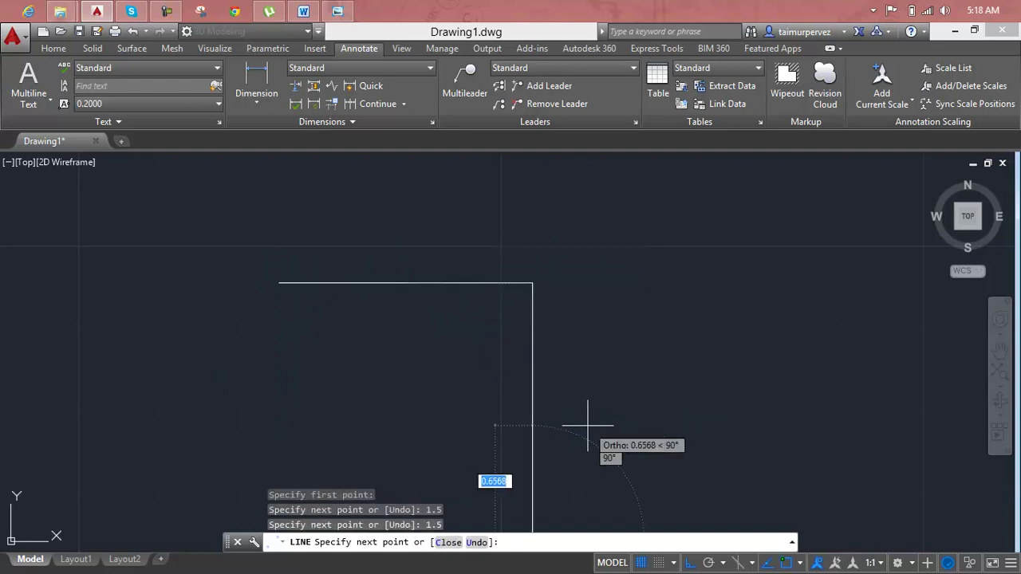
text(1.5)
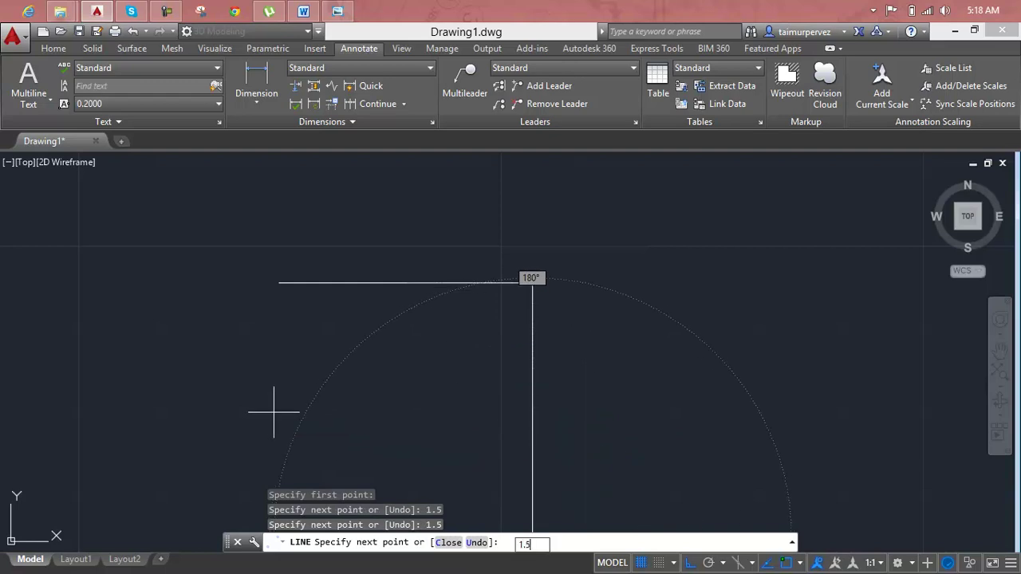
key(Return)
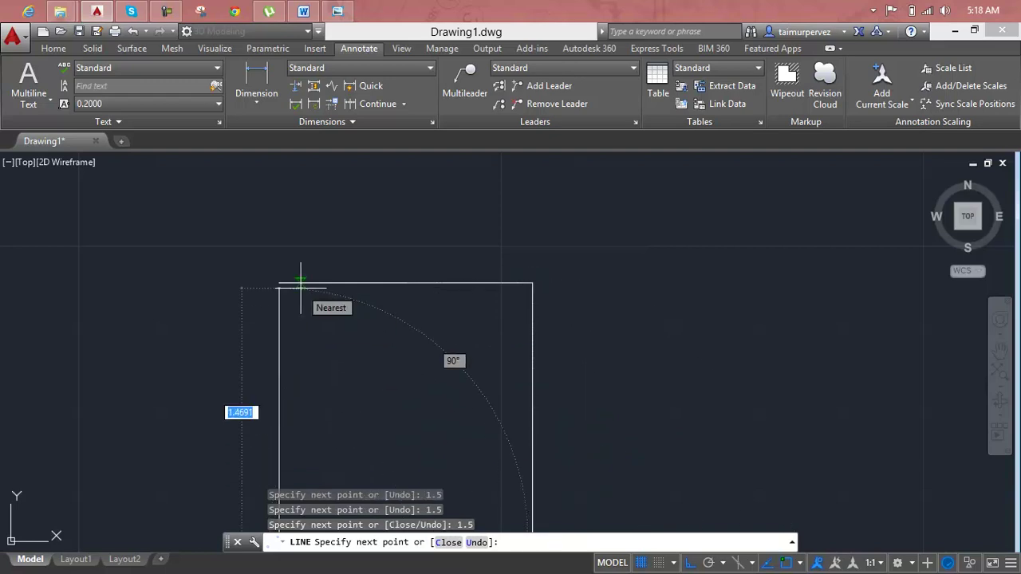
click(300, 285)
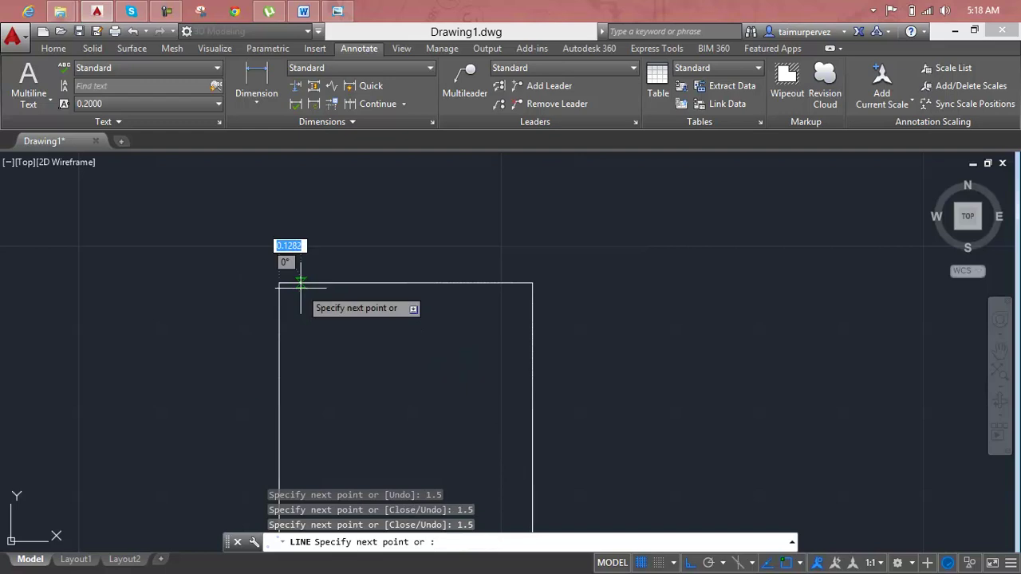
key(Escape)
scroll(324, 294, down, 2)
scroll(322, 295, down, 2)
middle_drag(324, 301, 445, 221)
scroll(427, 238, up, 4)
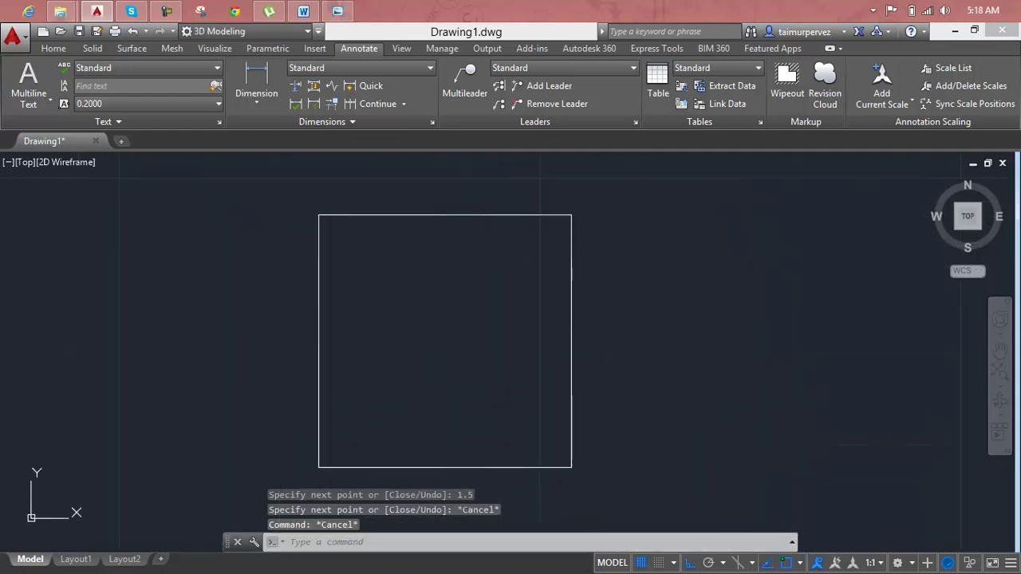
Dock the command line full width at the bottom, then review the reference's Ø0.7617 and Ø1.1040 circles
key(Escape)
key(Escape)
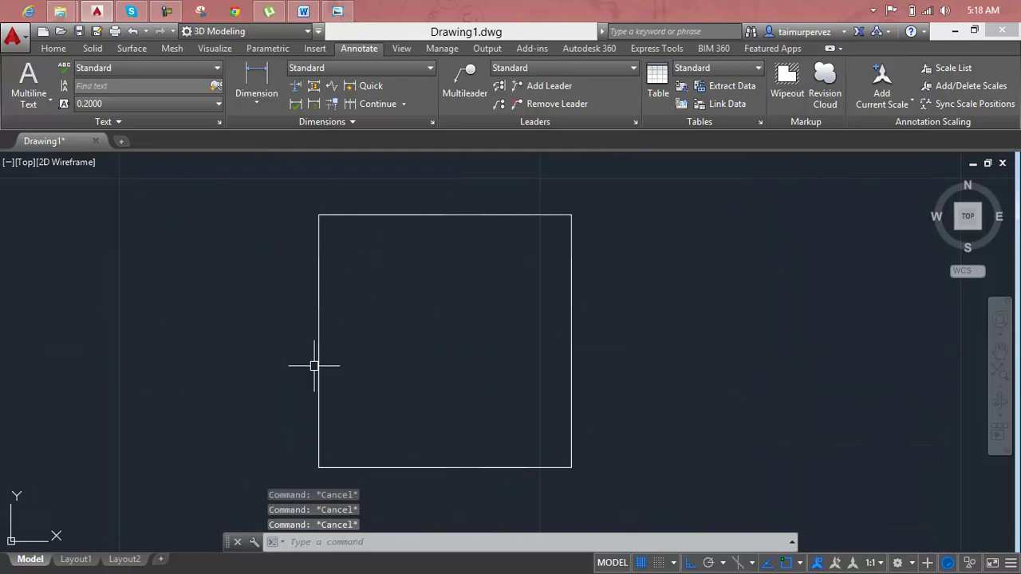
drag(228, 543, 25, 534)
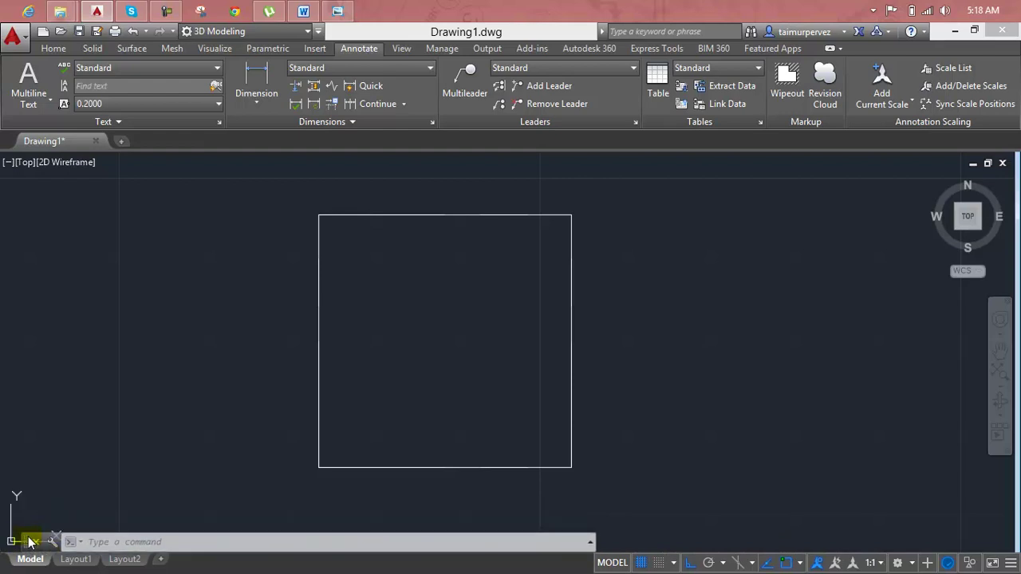
drag(25, 535, 8, 550)
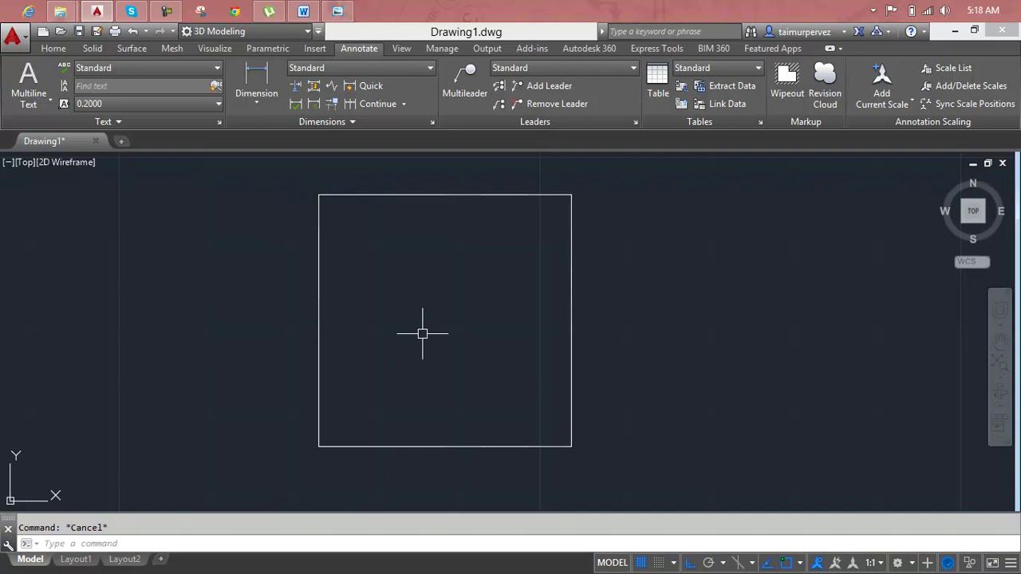
click(445, 279)
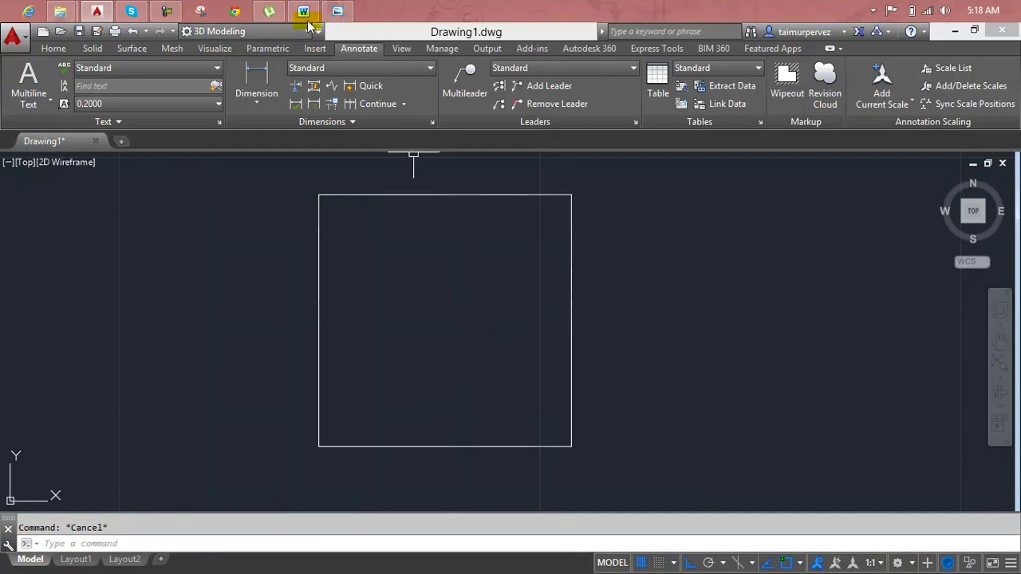
mouse_move(303, 11)
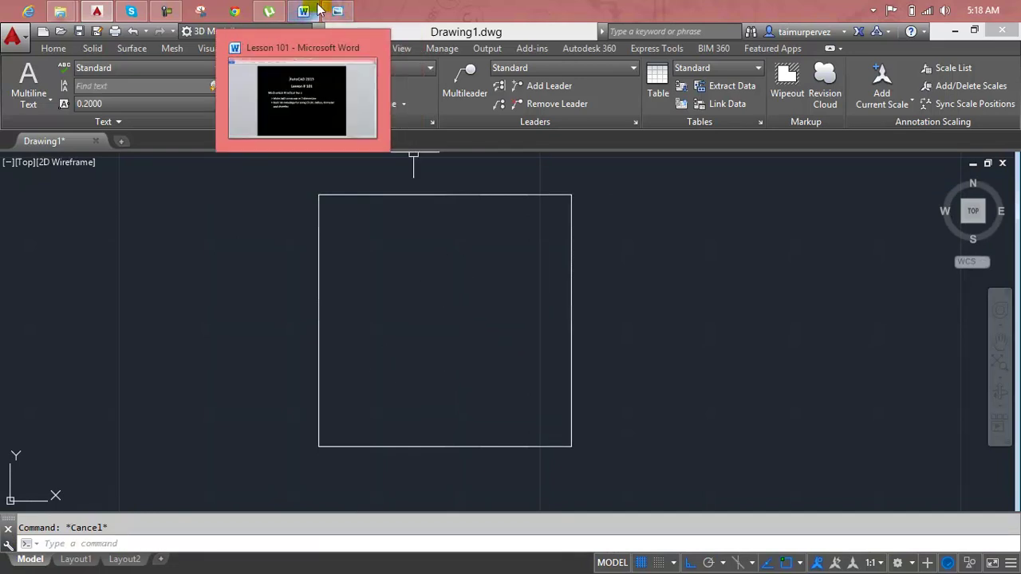
click(338, 9)
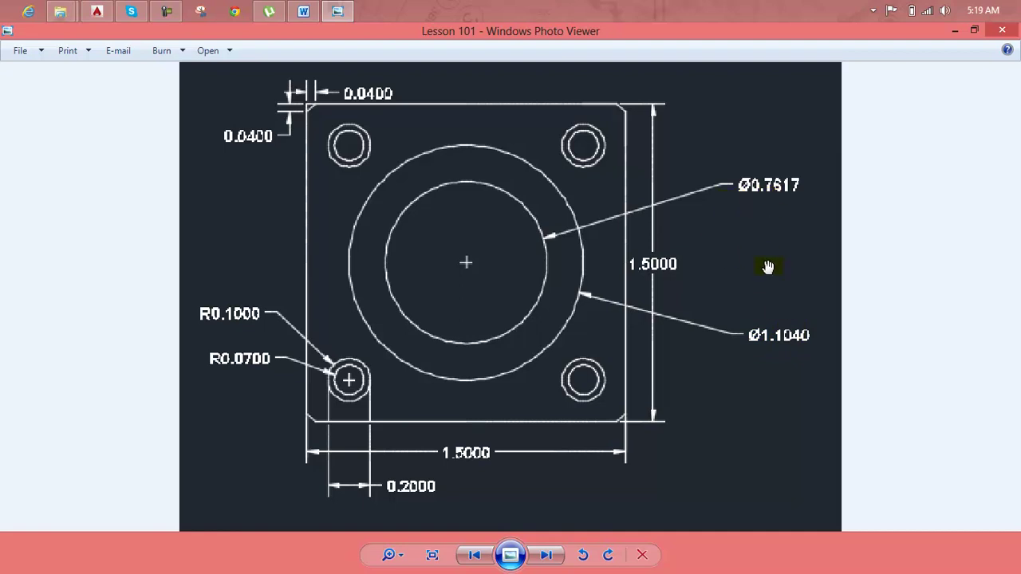
click(957, 30)
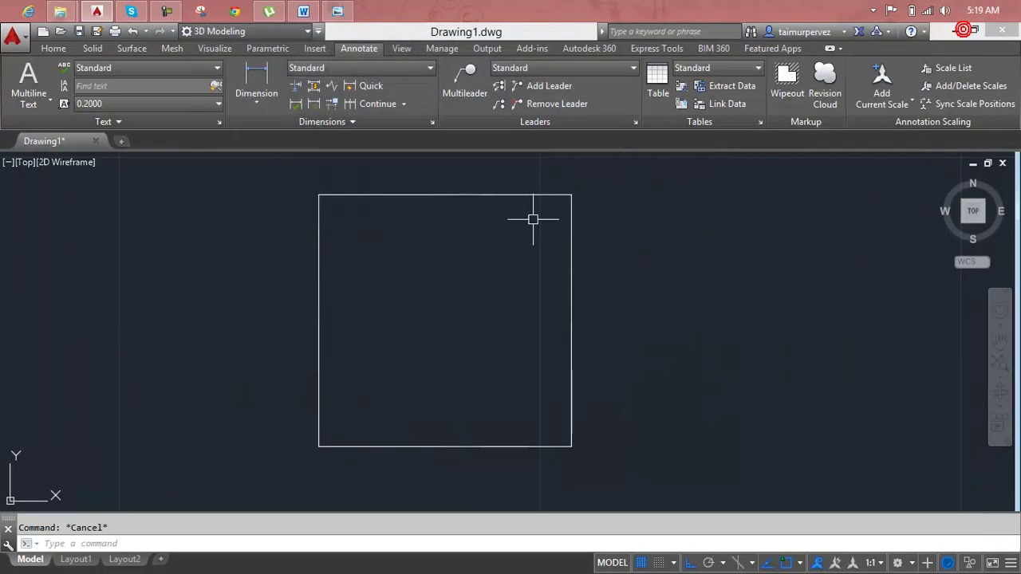
Draw a vertical centre line from the top edge's midpoint down past the square
text(c)
key(Return)
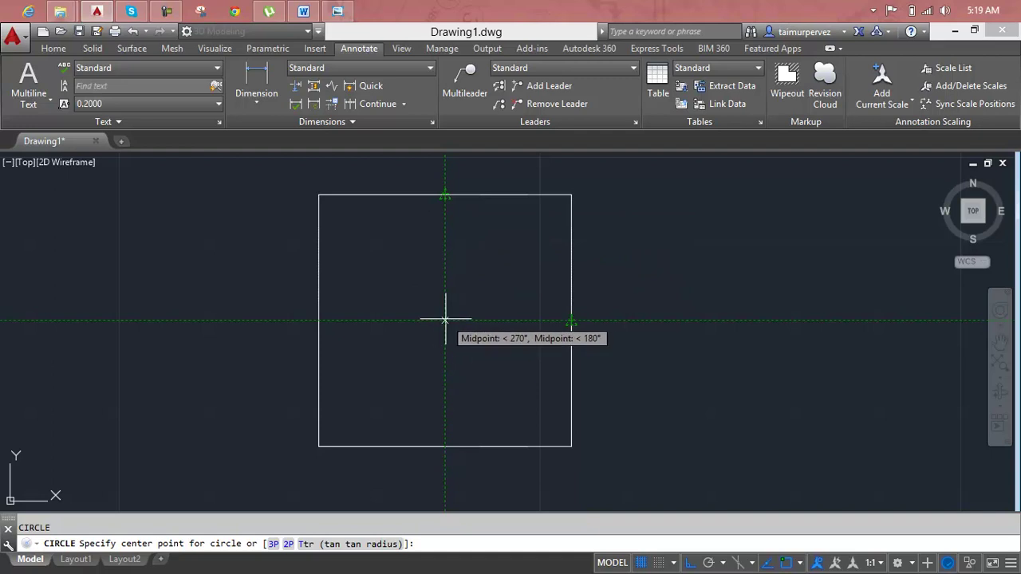
key(Escape)
text(l)
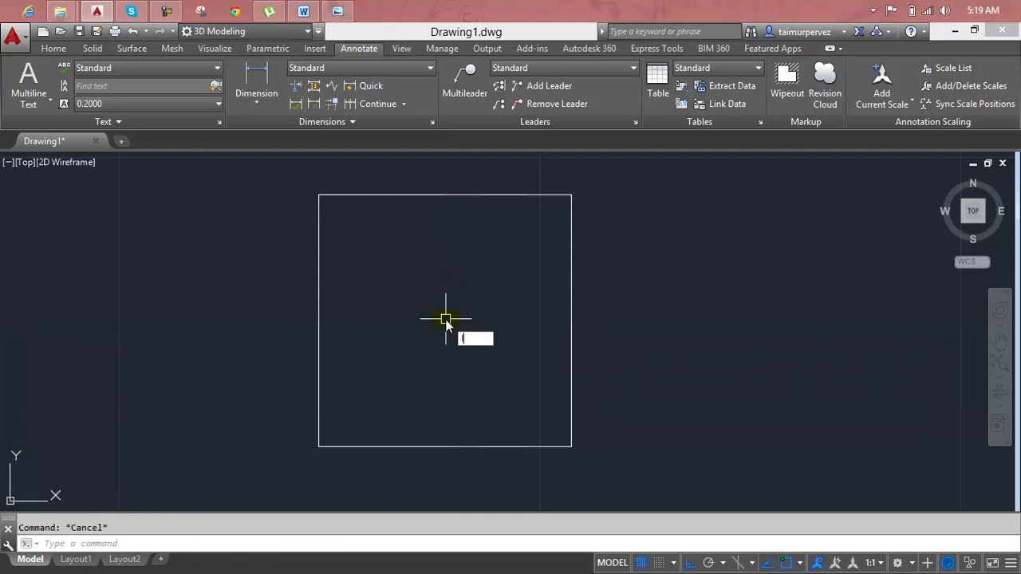
key(Return)
click(445, 195)
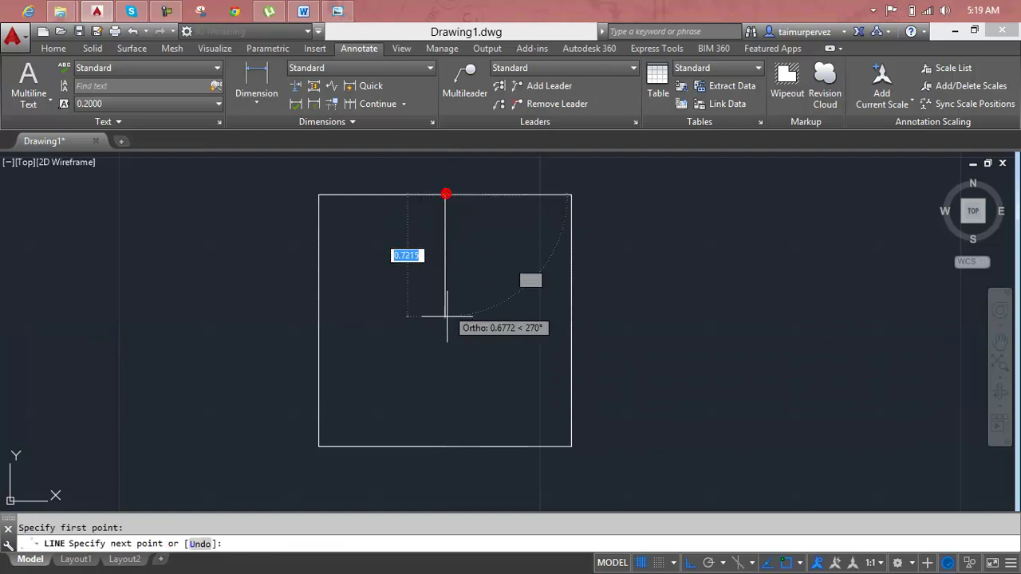
click(445, 479)
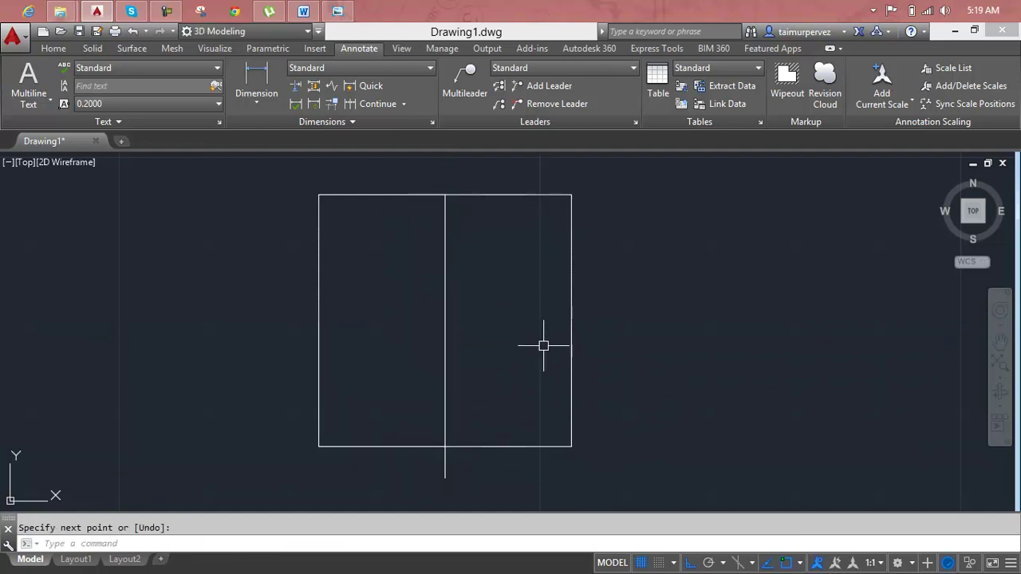
Add a horizontal centre line from the right edge's midpoint and zoom in on the centre
key(Return)
key(Return)
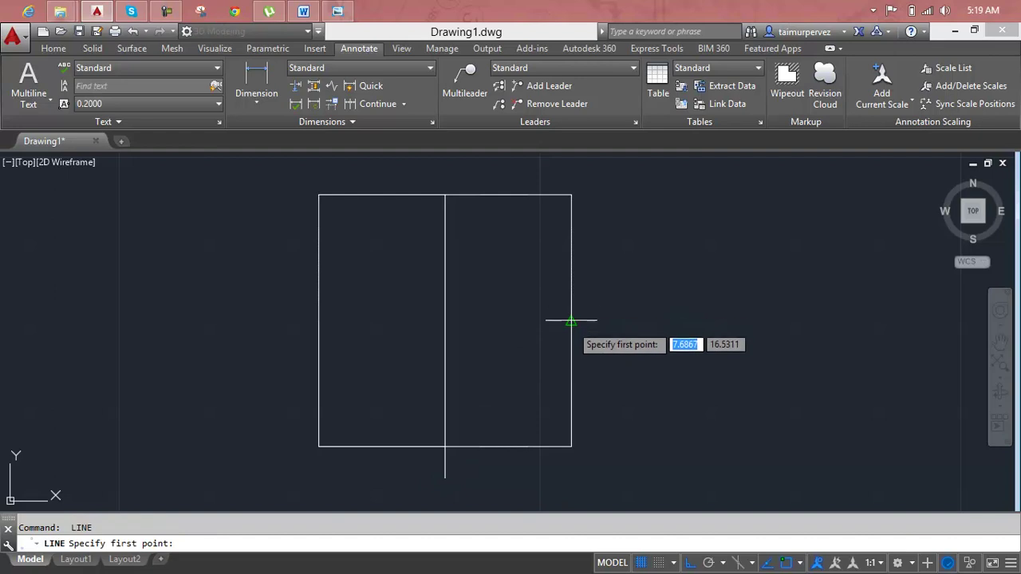
click(571, 323)
key(Escape)
scroll(381, 337, up, 2)
middle_drag(489, 322, 450, 347)
scroll(448, 355, up, 2)
text(c)
key(Return)
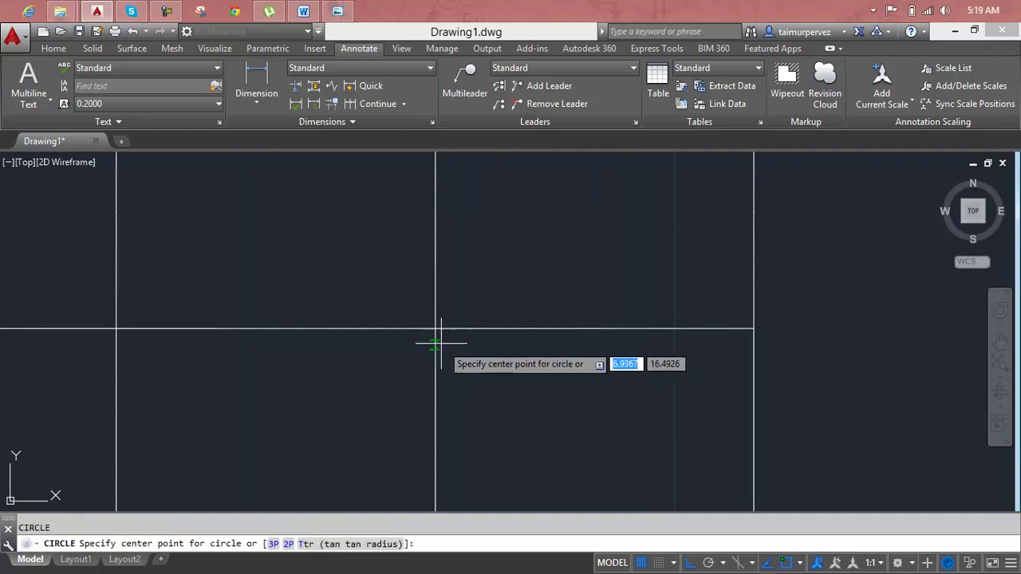
Draw a 0.76-diameter circle centred on the centre-line intersection
click(435, 328)
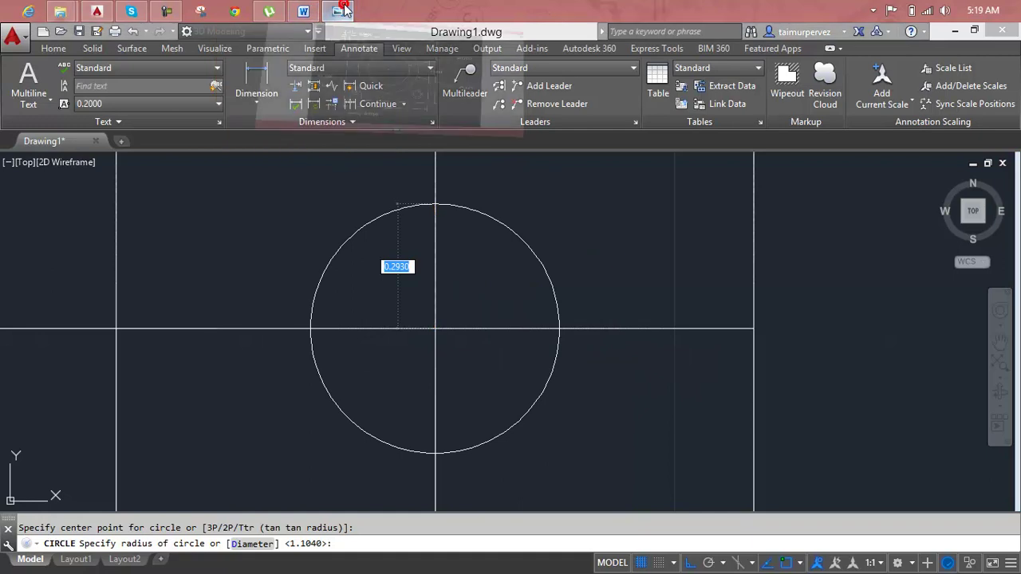
click(340, 11)
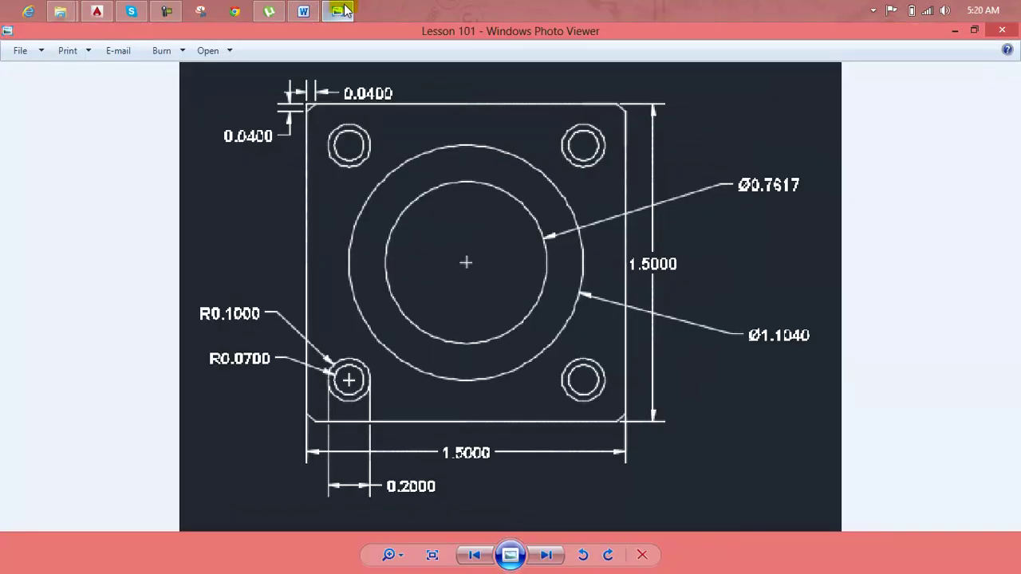
click(340, 11)
click(340, 11)
click(342, 11)
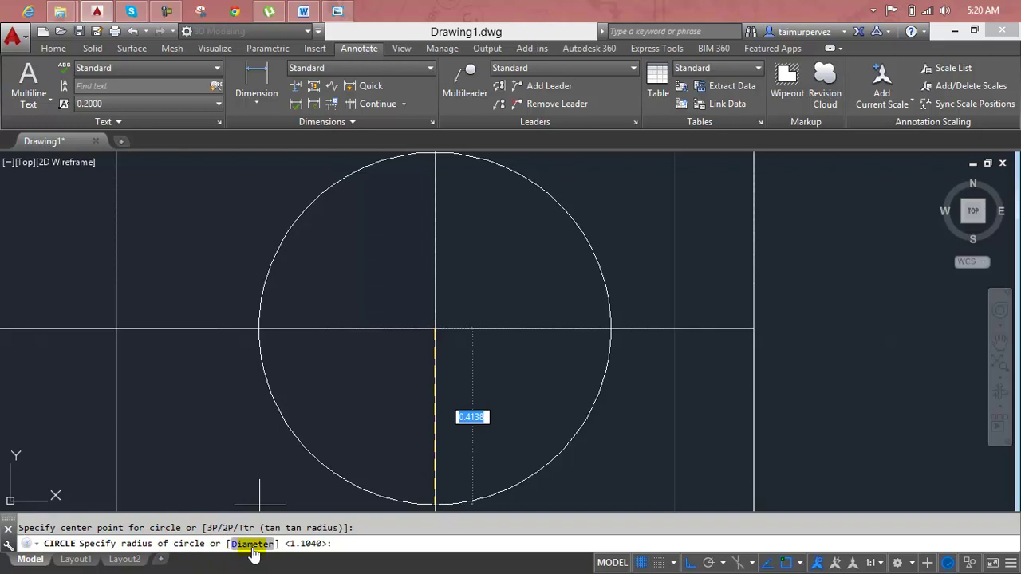
text(d)
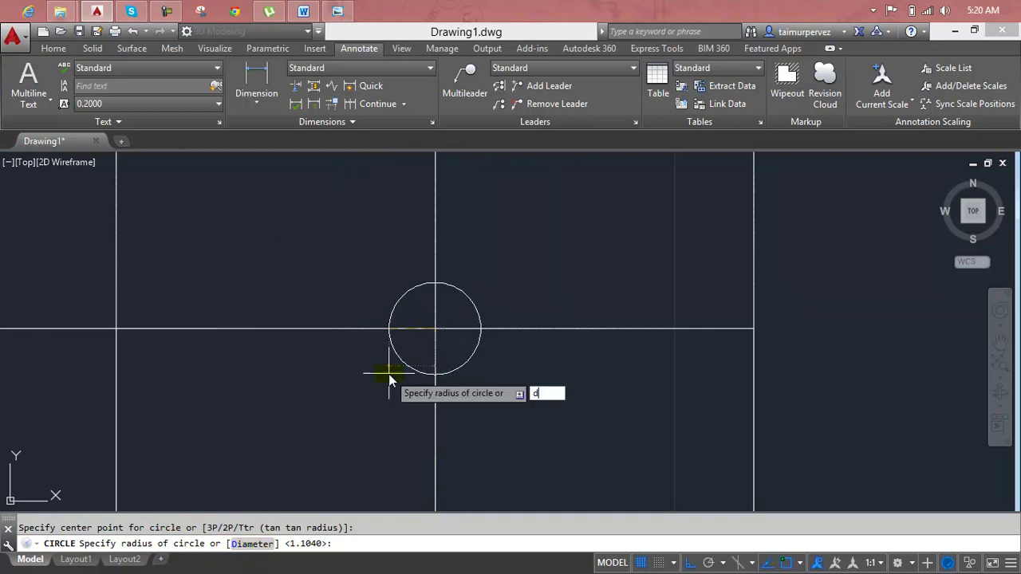
key(Return)
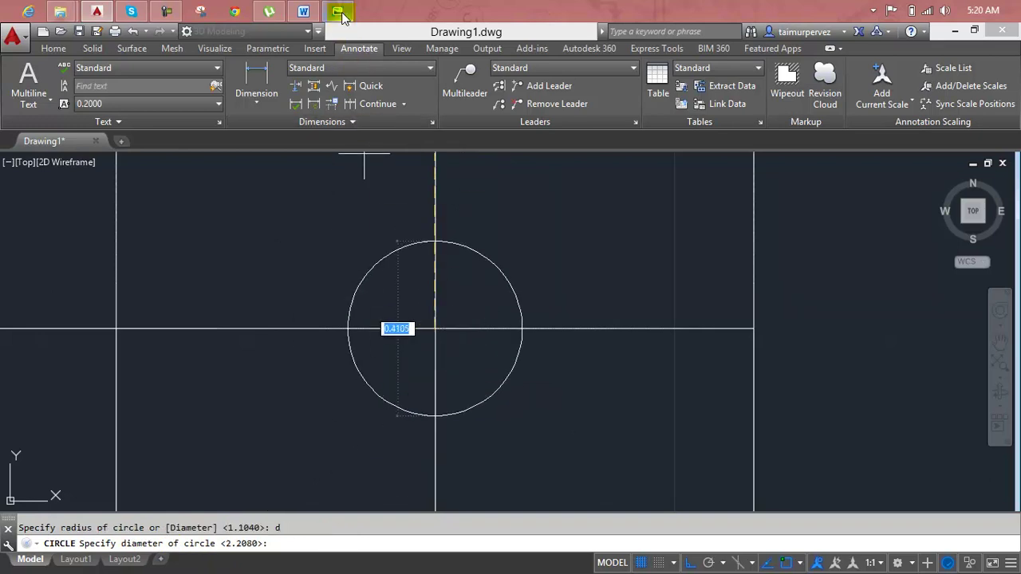
click(338, 11)
click(338, 11)
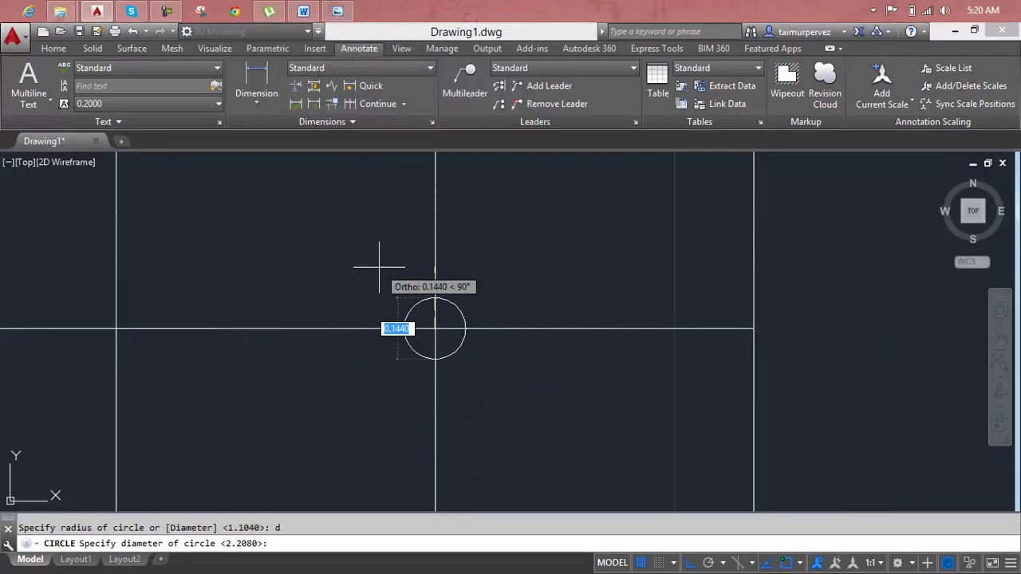
text(0.76)
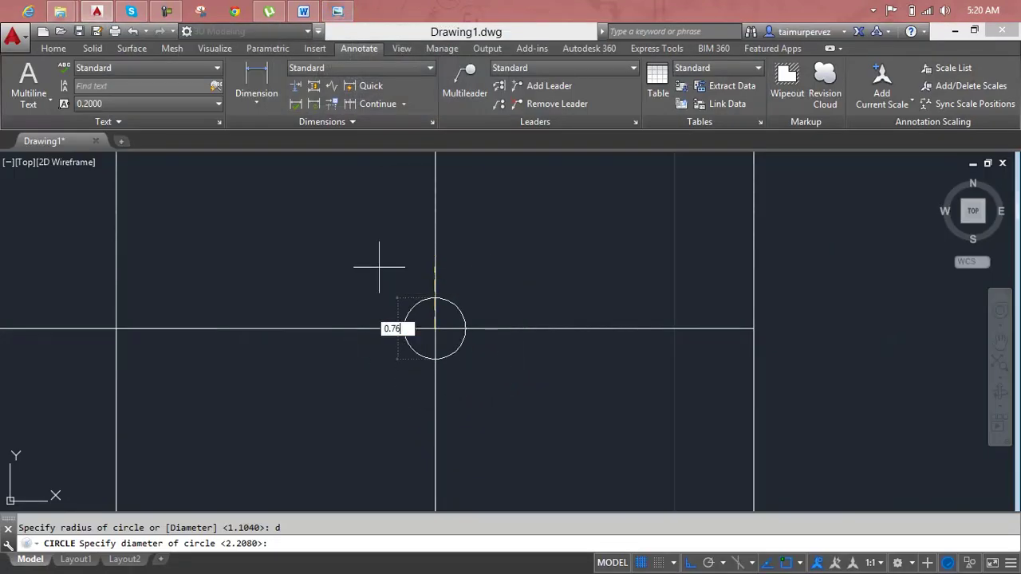
key(Return)
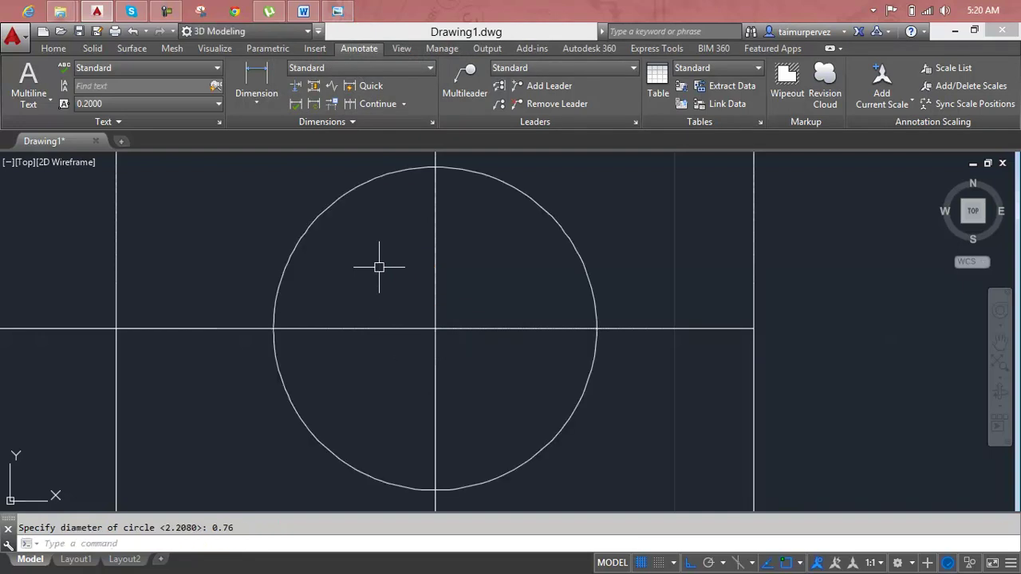
key(Escape)
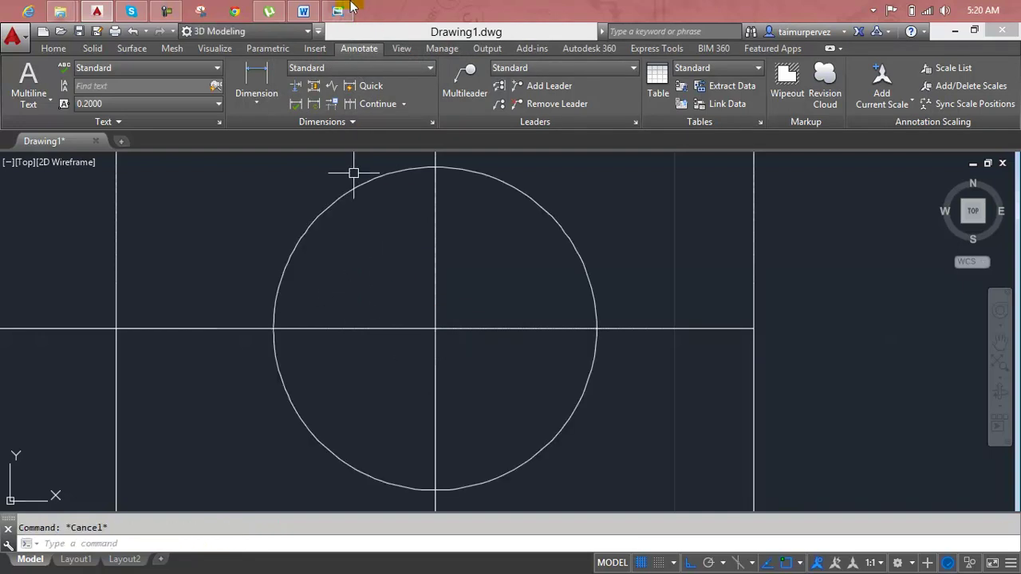
Add a concentric 1.10-diameter circle on the same centre
click(338, 12)
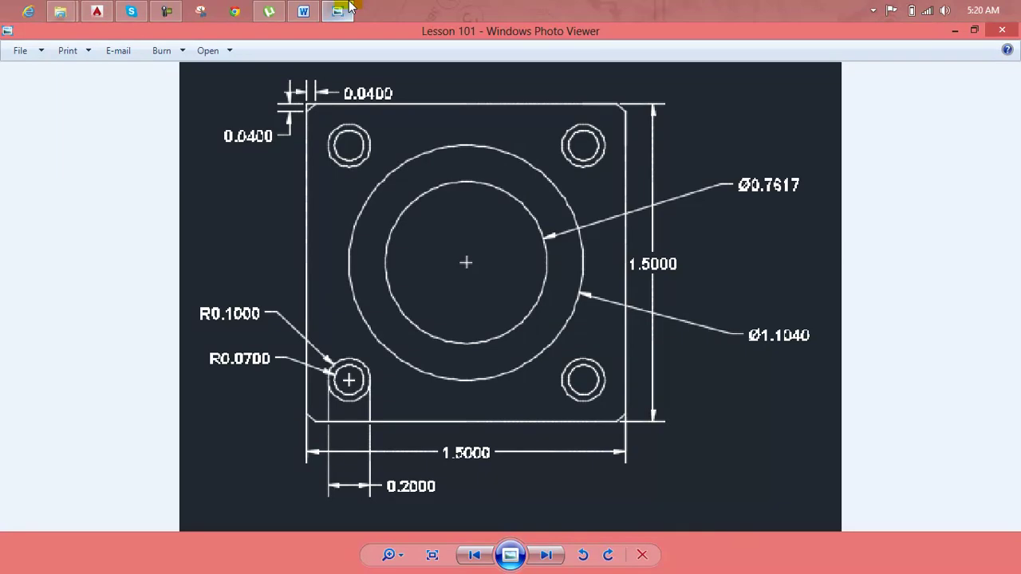
click(348, 6)
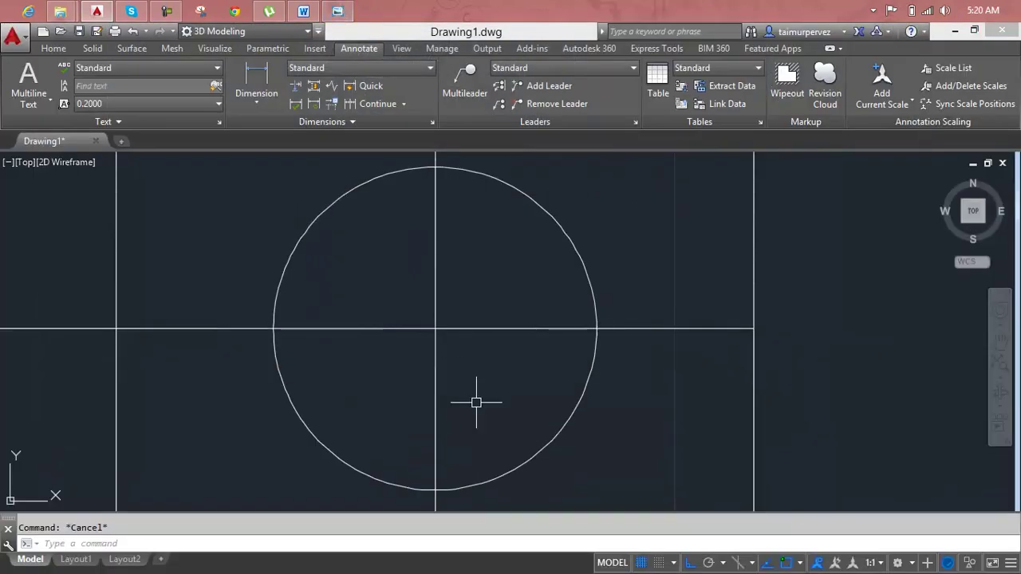
text(c)
key(Return)
click(436, 328)
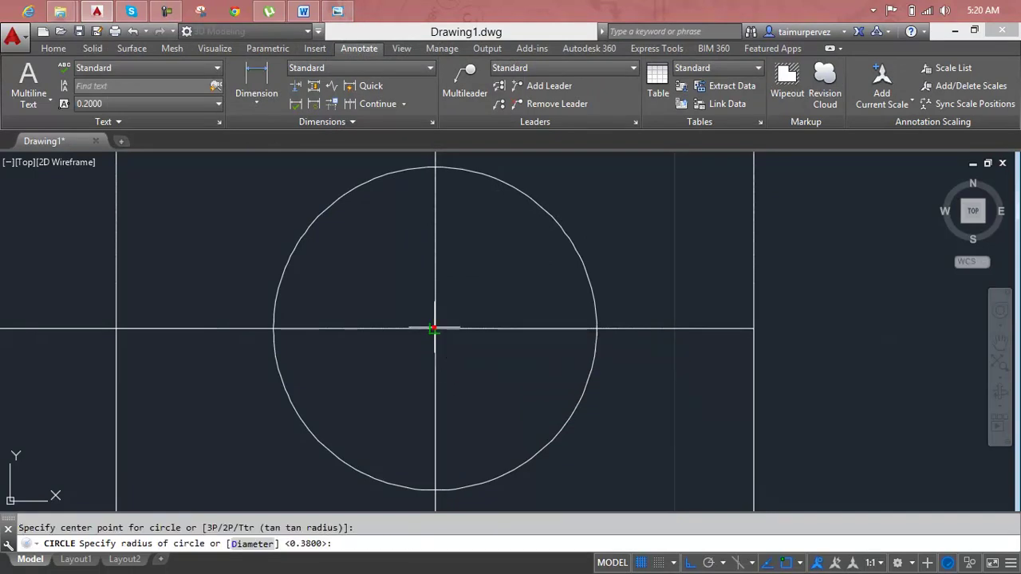
text(1.1)
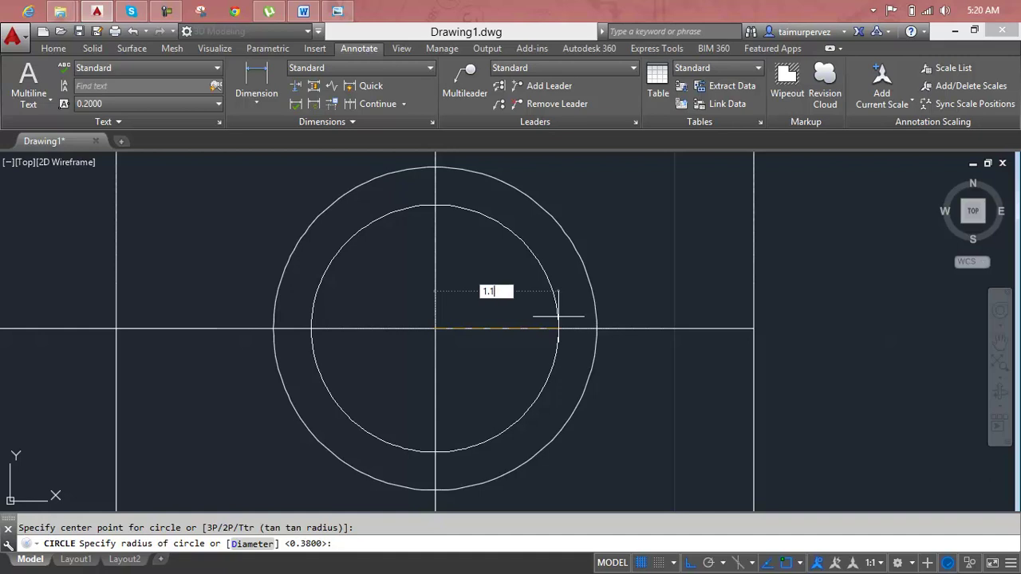
text(d)
key(Return)
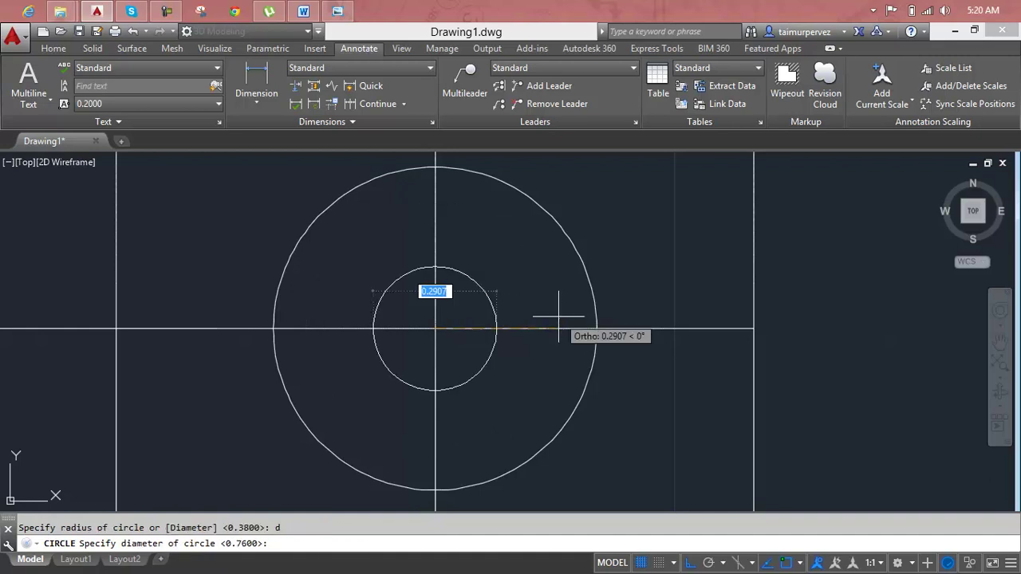
text(1.10)
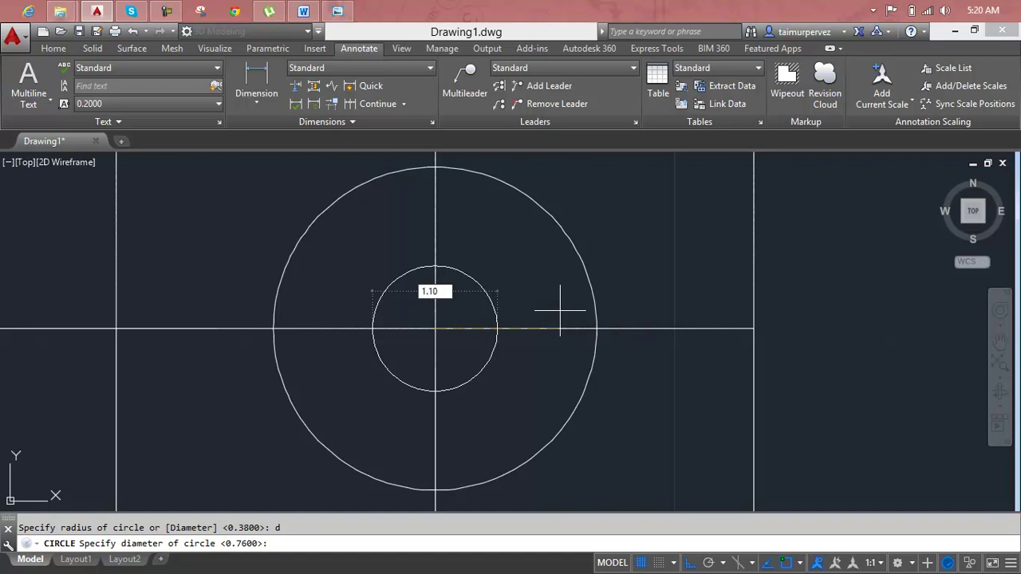
key(Return)
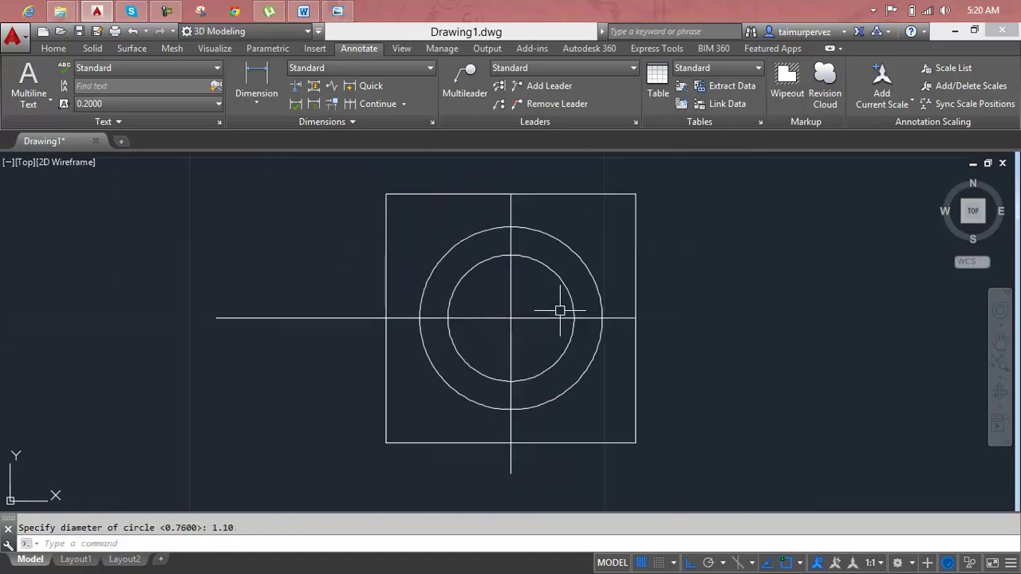
Delete the horizontal and vertical centre lines, then recheck the reference drawing
key(Escape)
click(529, 317)
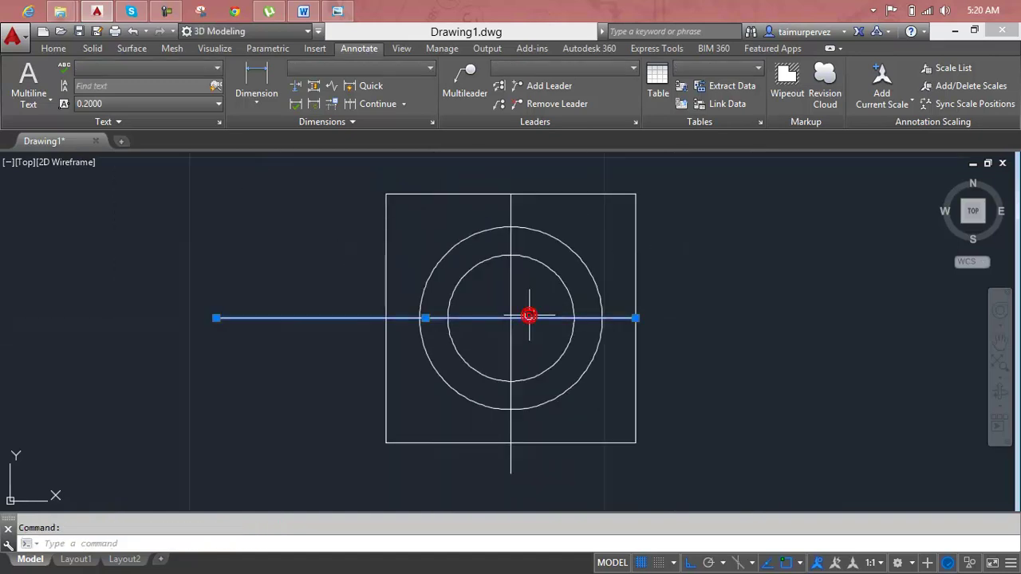
key(Delete)
click(514, 309)
key(Delete)
key(Escape)
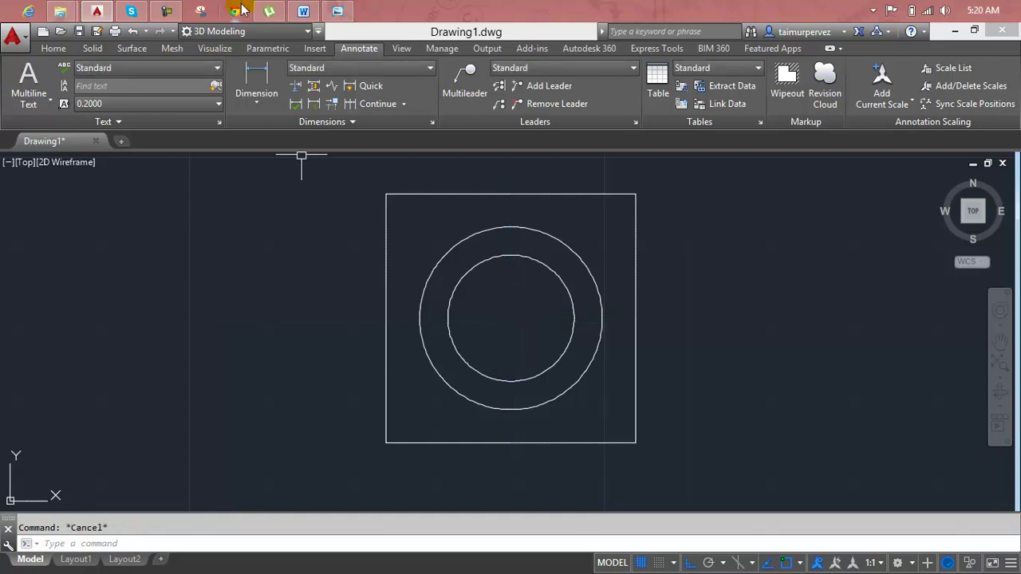
click(338, 10)
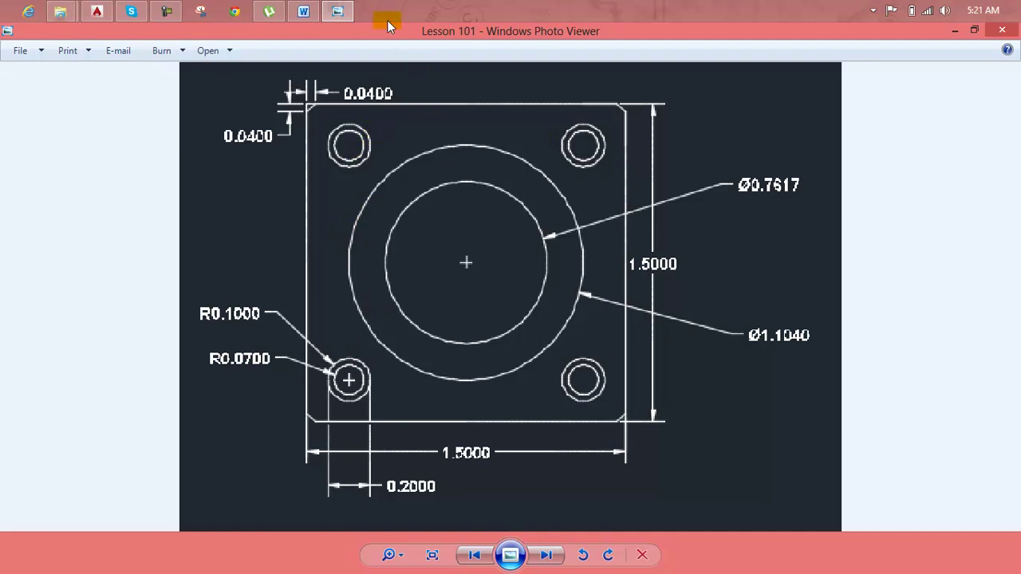
click(346, 11)
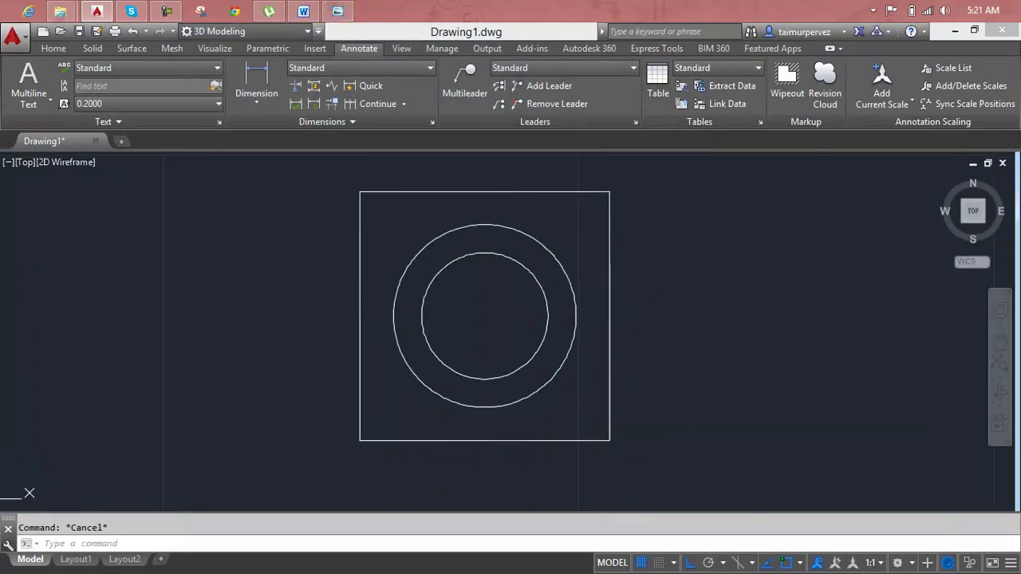
Place vertical XLINE construction lines at the outer circle's right and left sides
scroll(568, 312, up, 4)
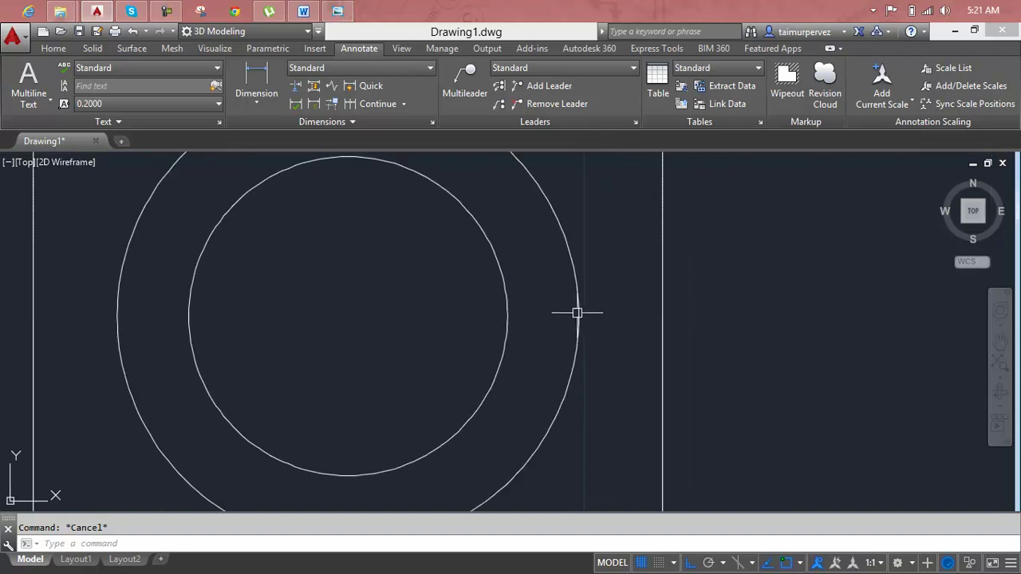
text(xl)
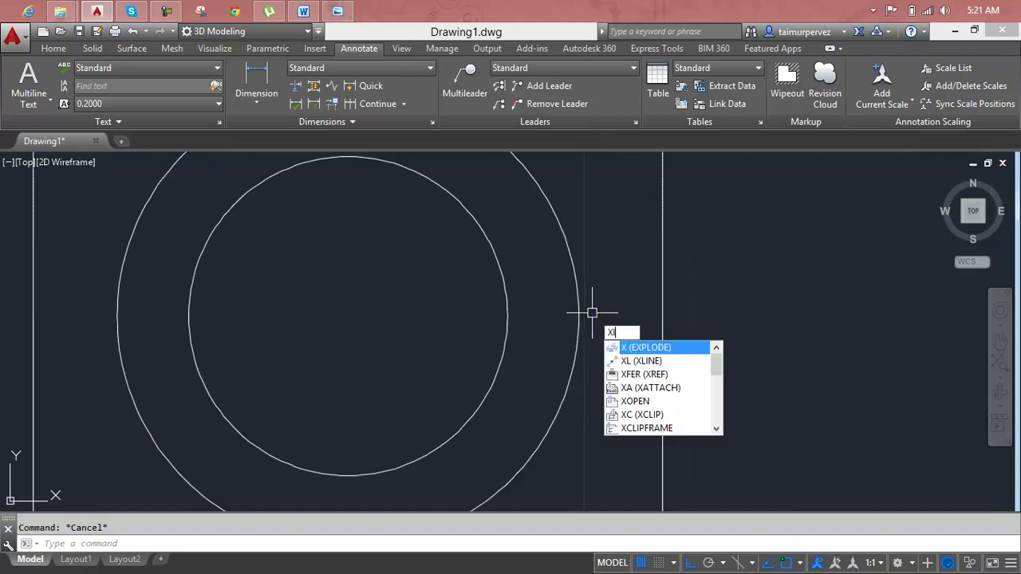
key(Return)
click(578, 315)
click(598, 205)
key(Return)
scroll(508, 242, down, 2)
middle_drag(508, 241, 673, 277)
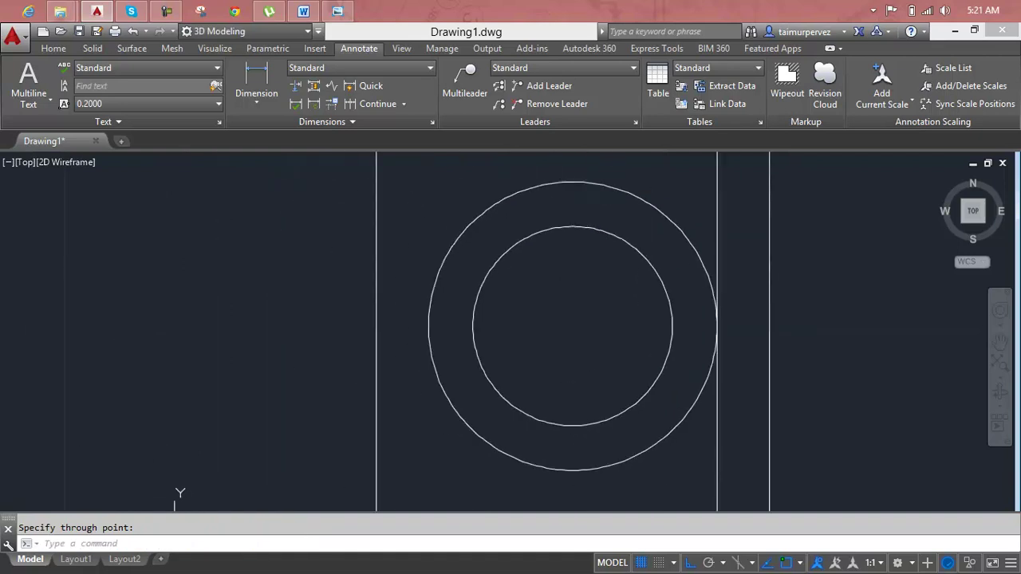
key(Return)
key(Return)
click(428, 328)
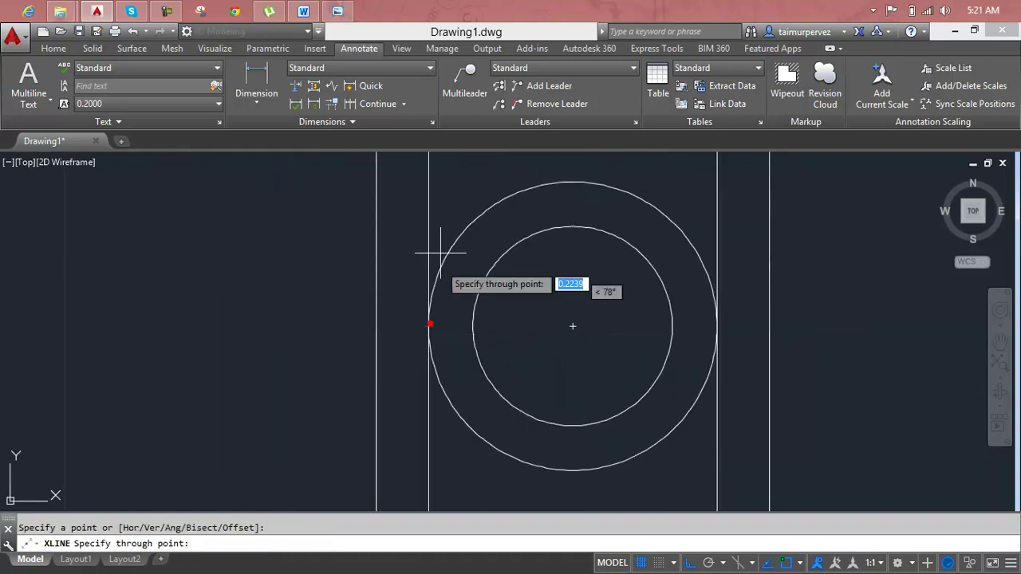
click(451, 160)
key(Return)
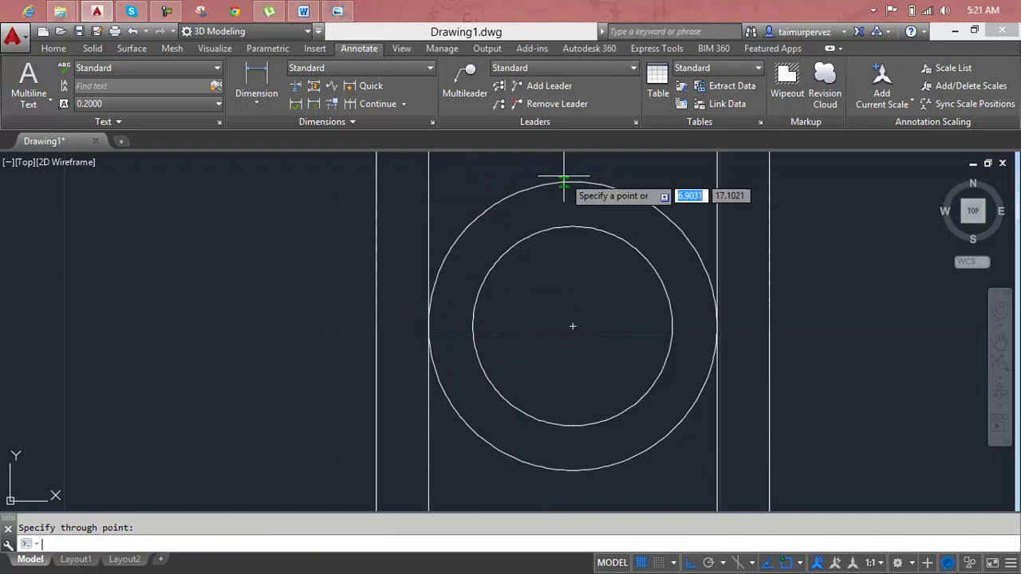
Add a horizontal construction line touching the outer circle's top
key(Return)
click(574, 183)
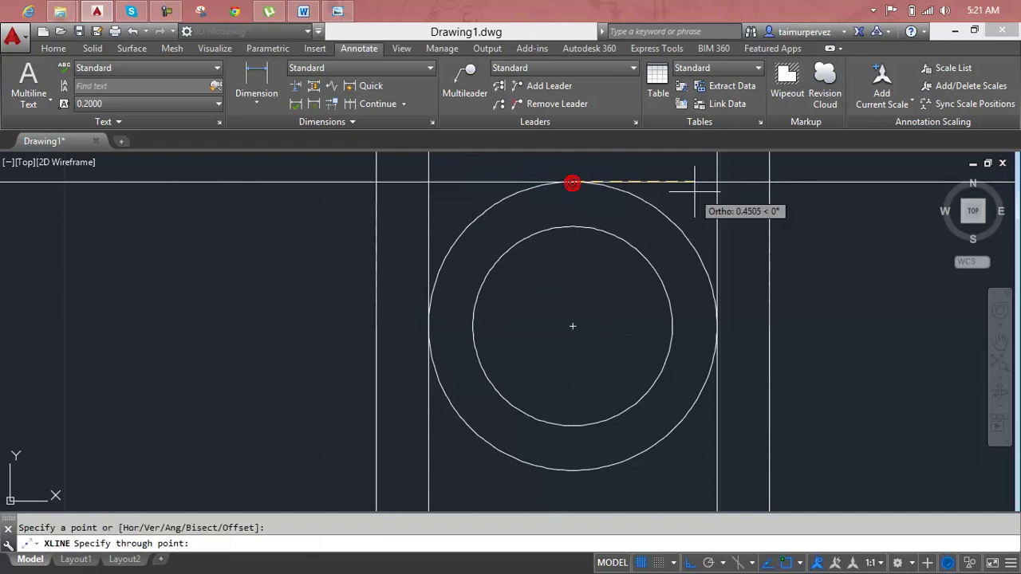
click(631, 231)
key(Return)
scroll(623, 239, down, 3)
middle_drag(611, 250, 601, 189)
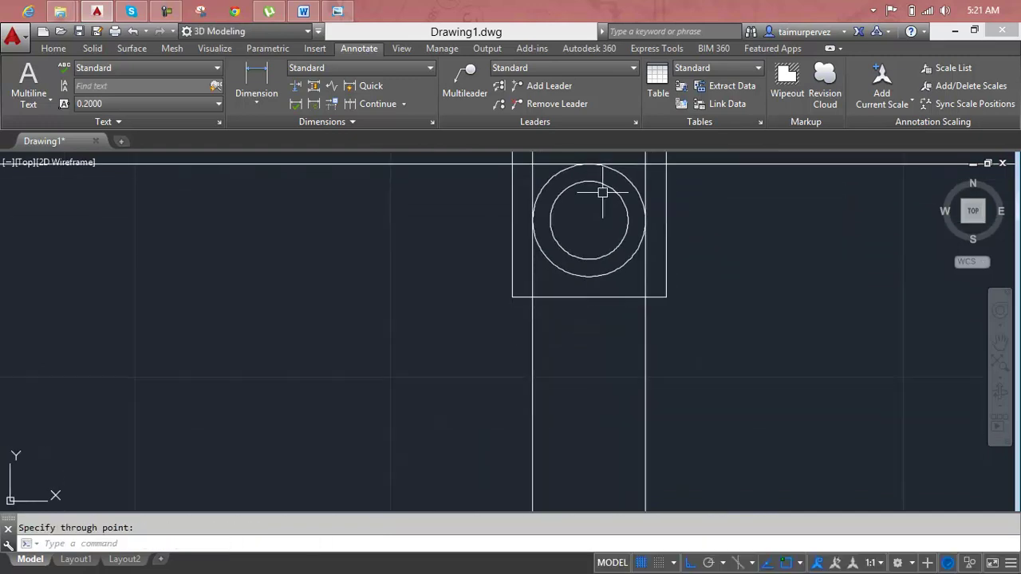
scroll(596, 243, up, 5)
Add a horizontal construction line along the outer circle's bottom and reframe the plate
key(Return)
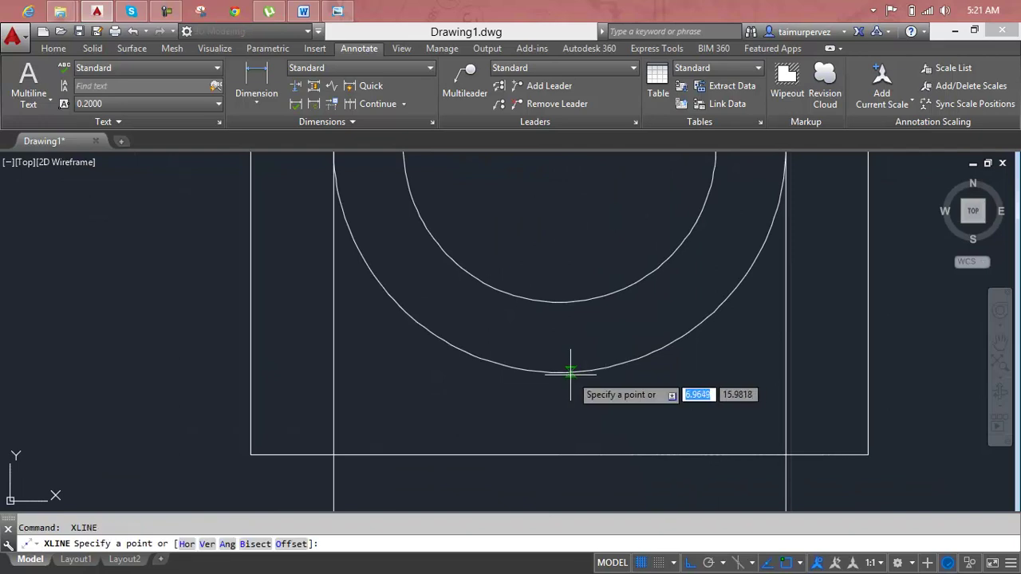
click(560, 372)
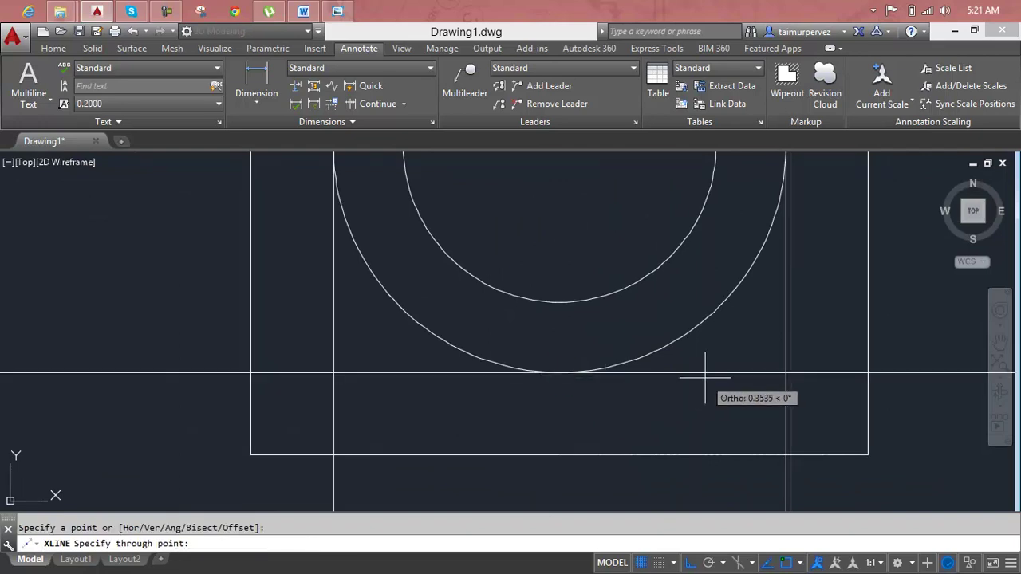
click(706, 378)
key(Return)
scroll(705, 379, down, 4)
scroll(705, 378, down, 1)
middle_drag(715, 379, 695, 365)
scroll(798, 349, up, 2)
scroll(529, 247, up, 1)
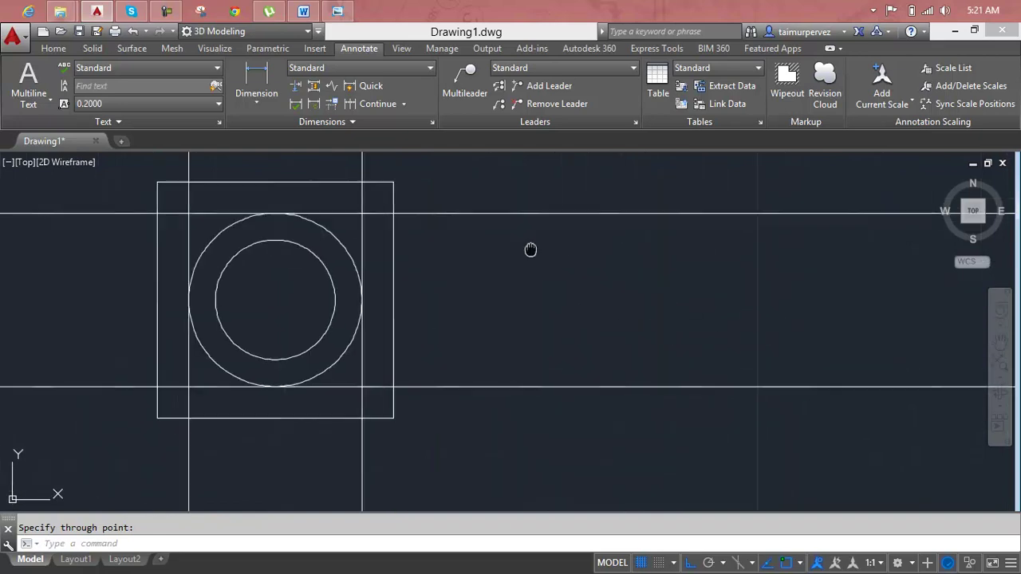
middle_drag(529, 247, 668, 310)
scroll(522, 292, up, 5)
scroll(598, 333, up, 1)
middle_drag(597, 333, 715, 399)
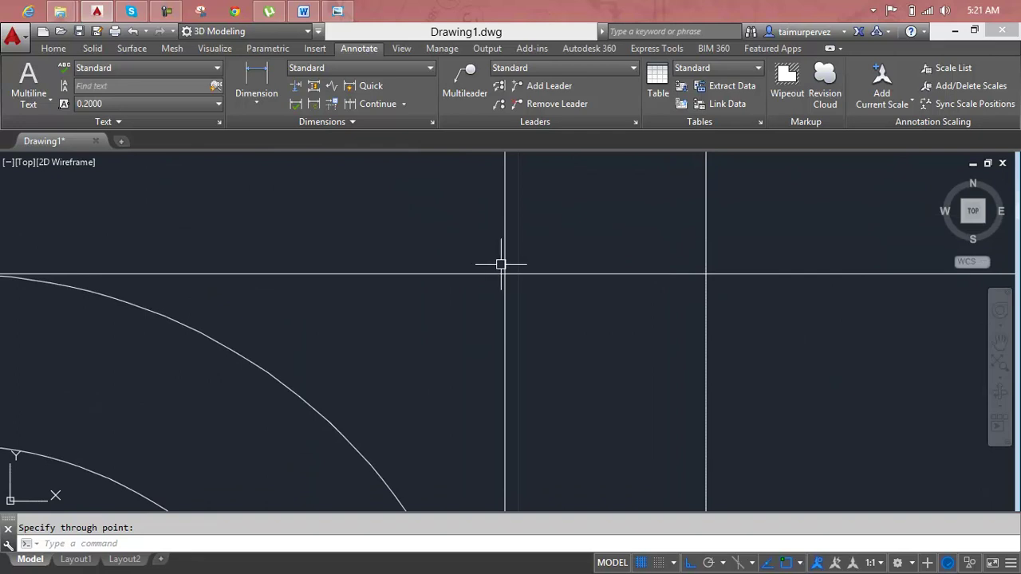
key(Escape)
text(c)
key(Return)
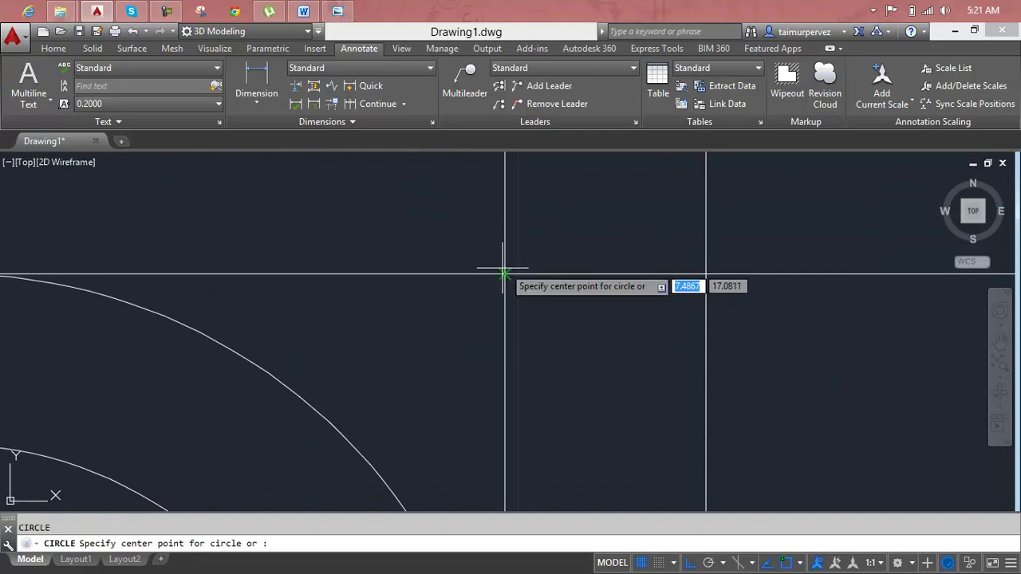
click(505, 275)
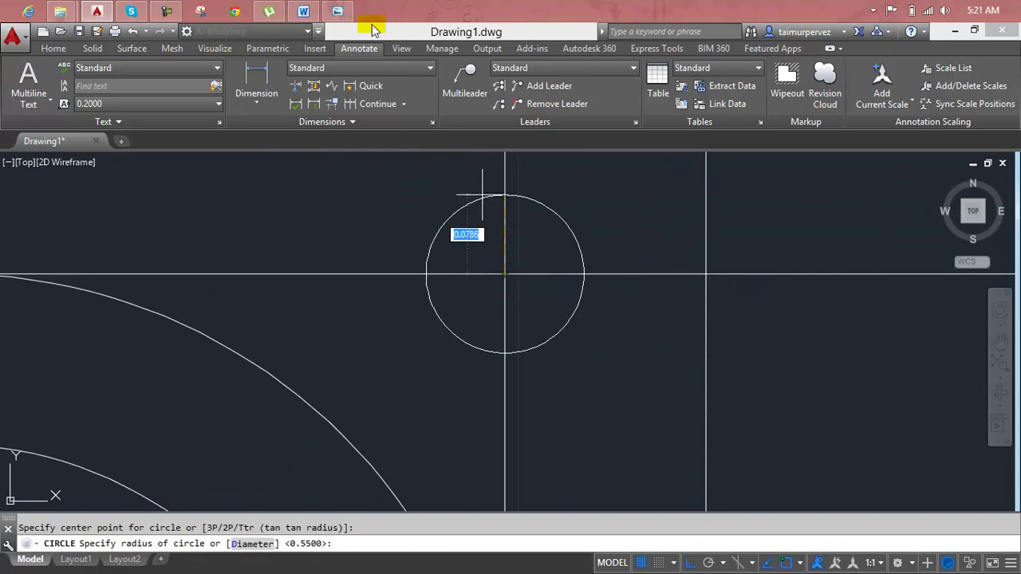
click(335, 8)
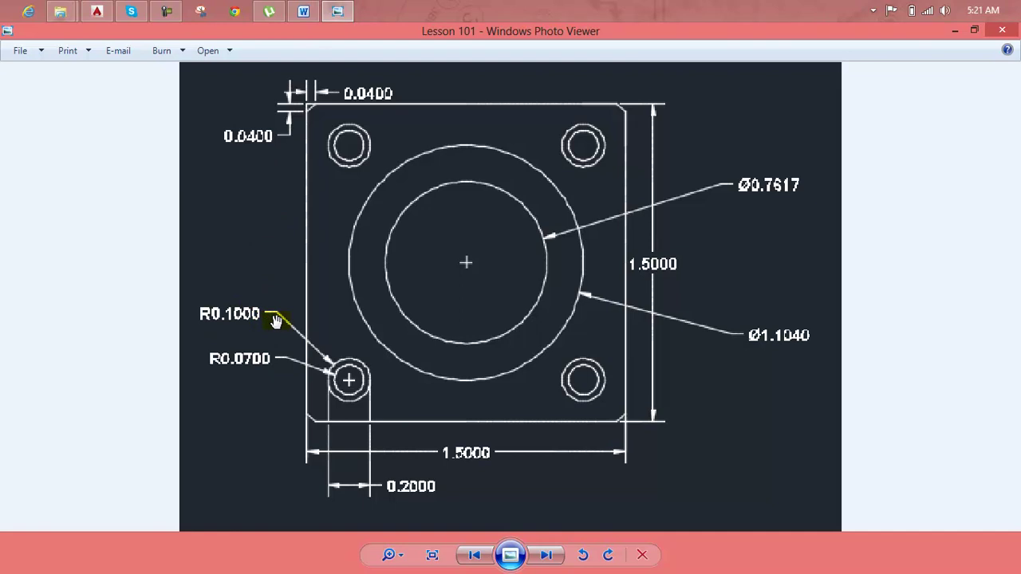
click(337, 11)
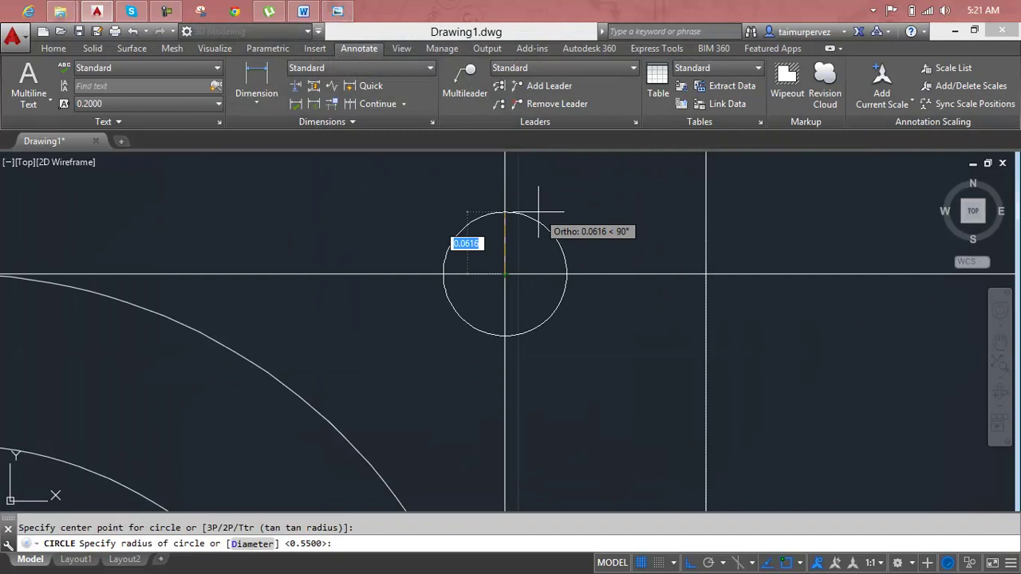
text(1)
key(Return)
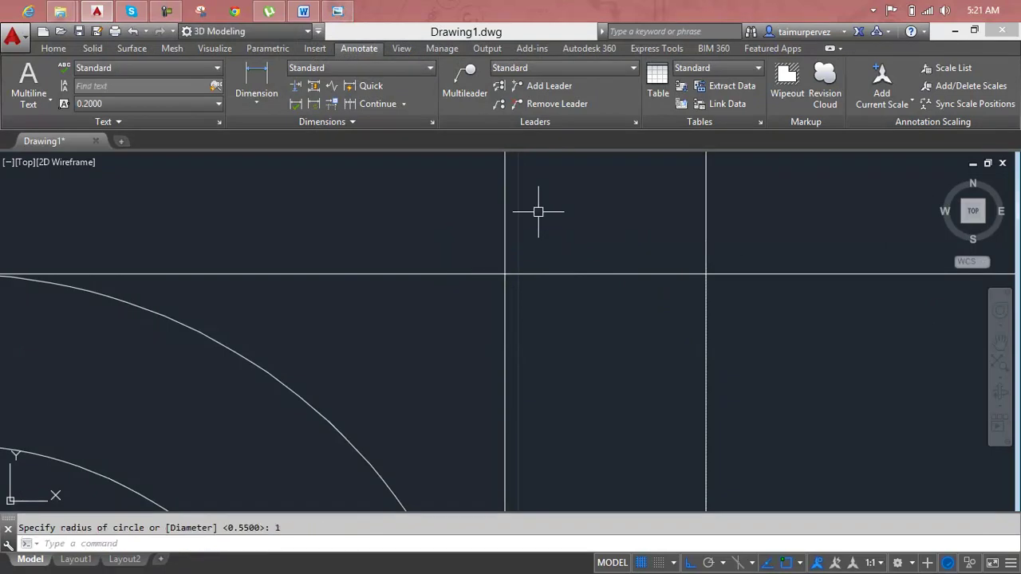
scroll(538, 211, down, 2)
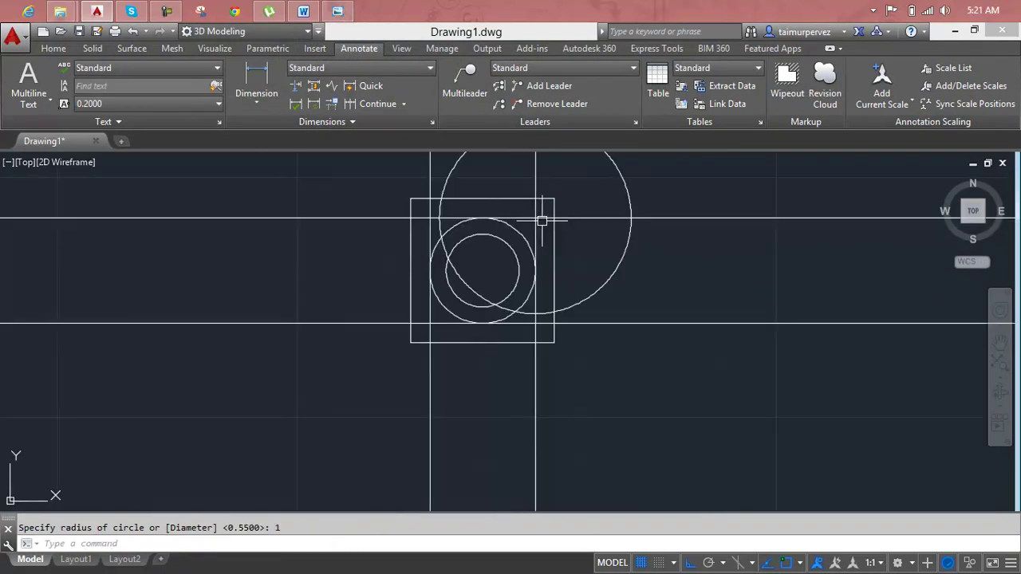
click(623, 183)
key(Delete)
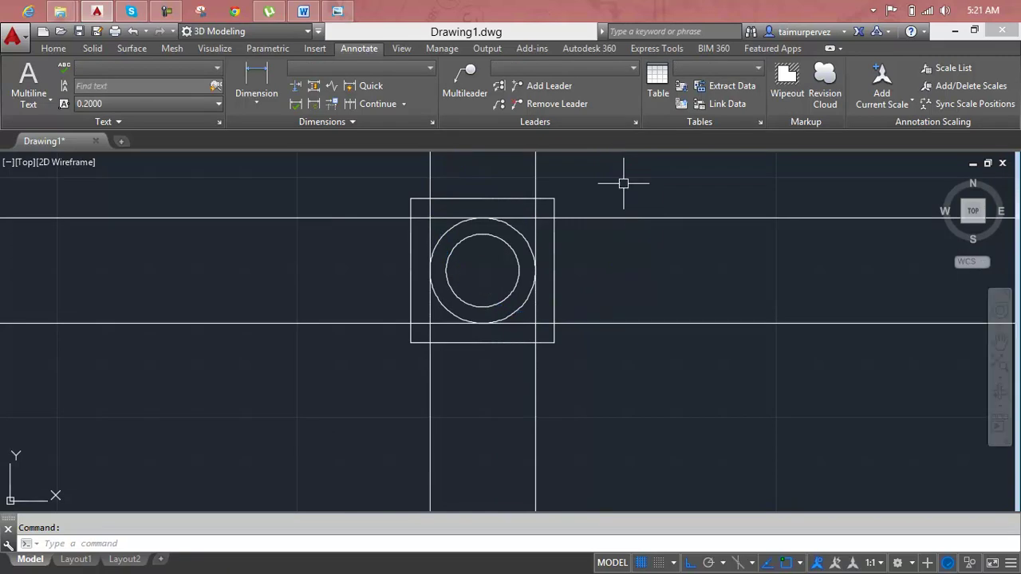
Draw a radius 0.1 circle centred on the upper-right construction-line crossing
key(Escape)
scroll(537, 221, up, 2)
scroll(526, 231, up, 3)
scroll(502, 263, up, 1)
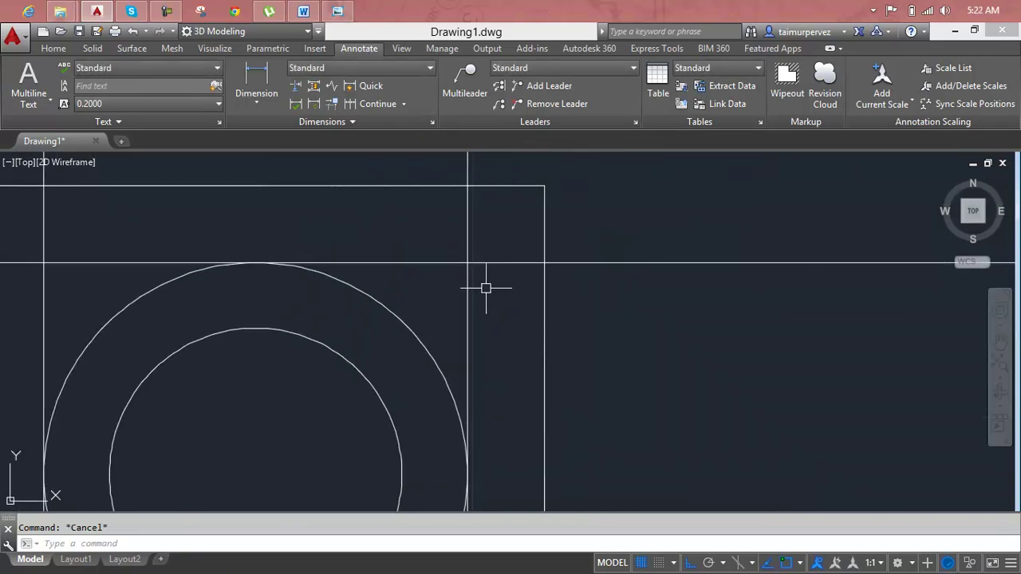
text(c)
key(Return)
click(468, 263)
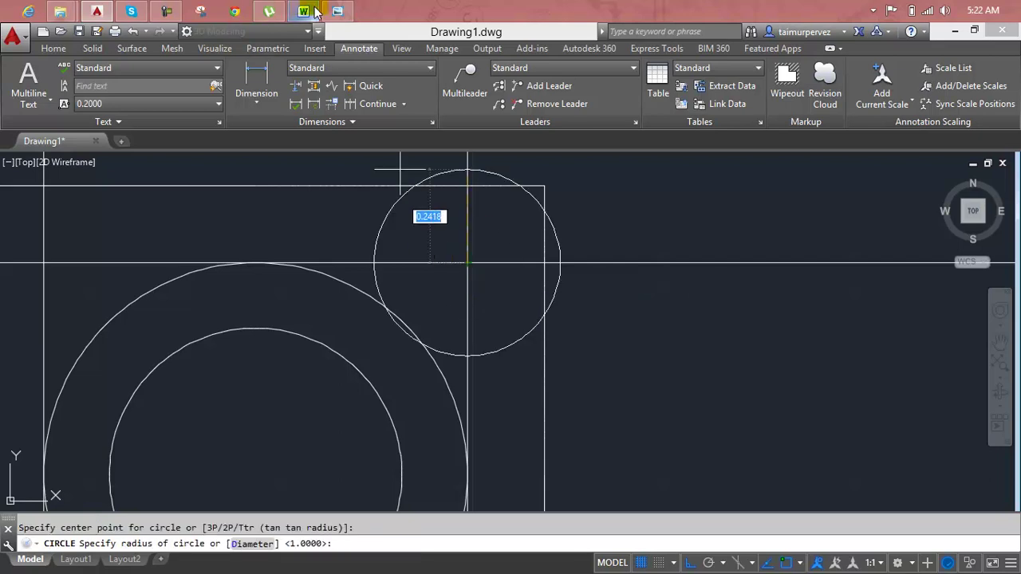
click(336, 11)
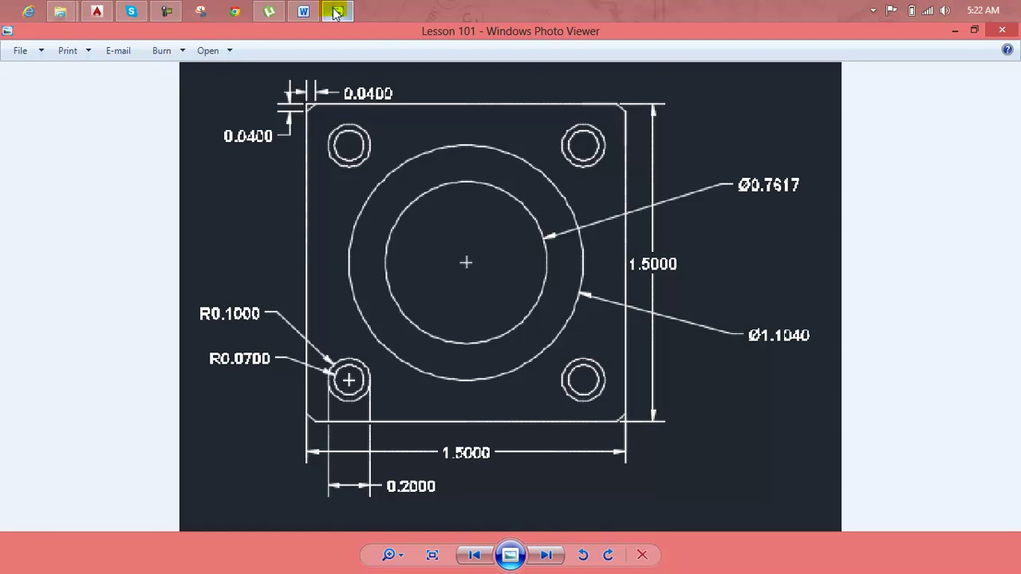
click(337, 11)
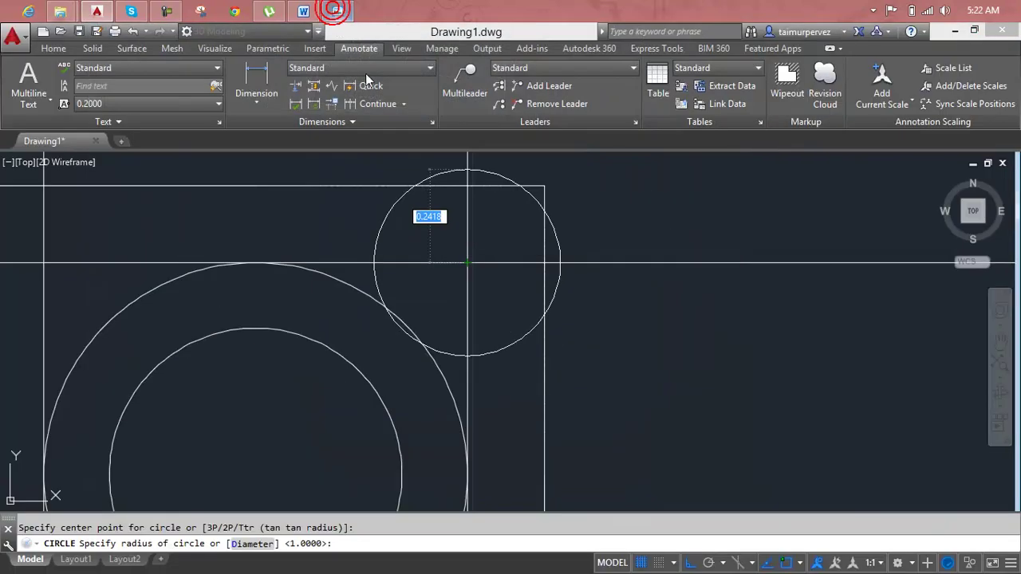
click(417, 224)
key(Return)
Add a concentric inner circle of radius 0.07 at the same centre
click(336, 11)
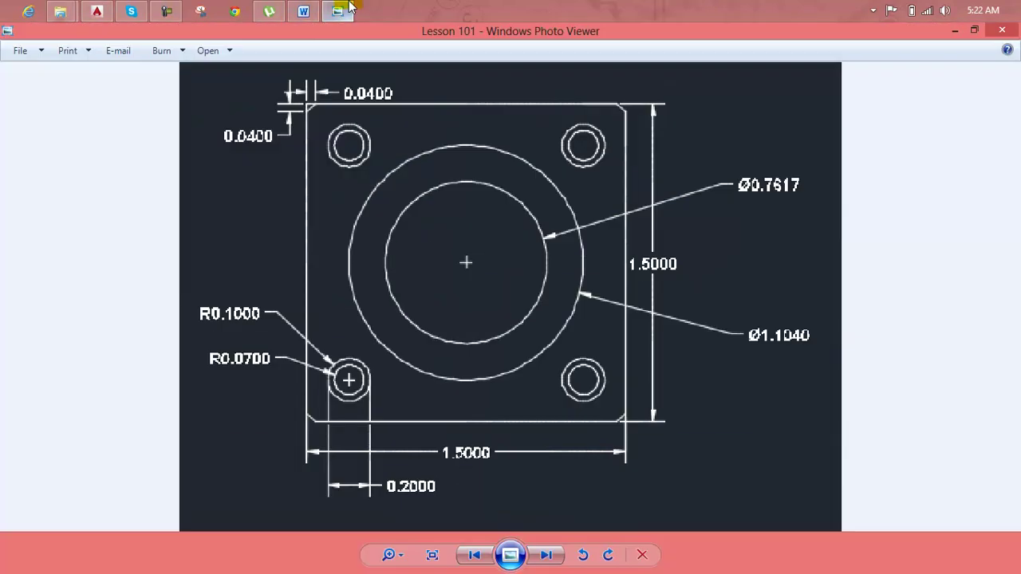
click(348, 8)
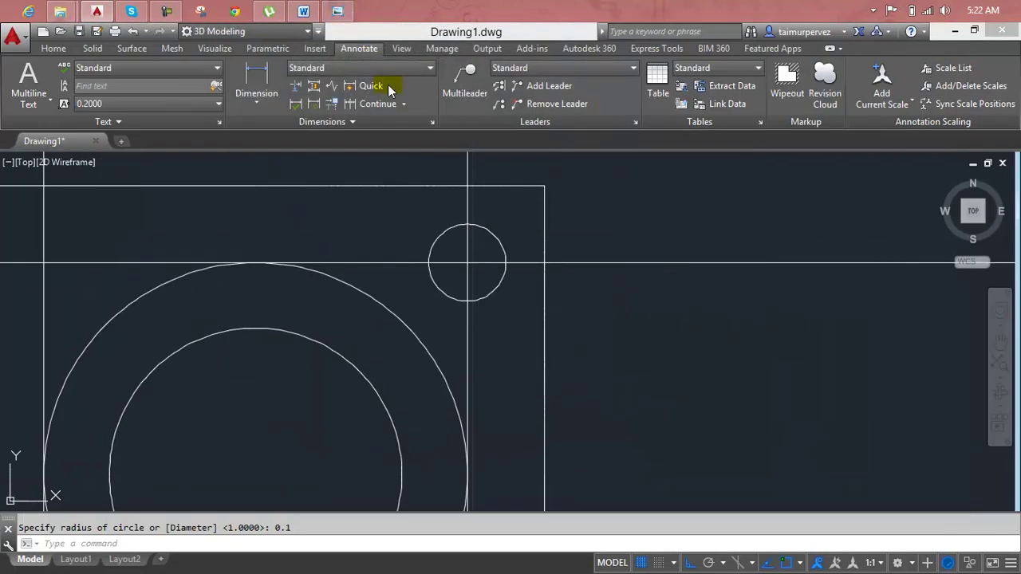
right_click(496, 279)
key(Escape)
text(c)
key(Return)
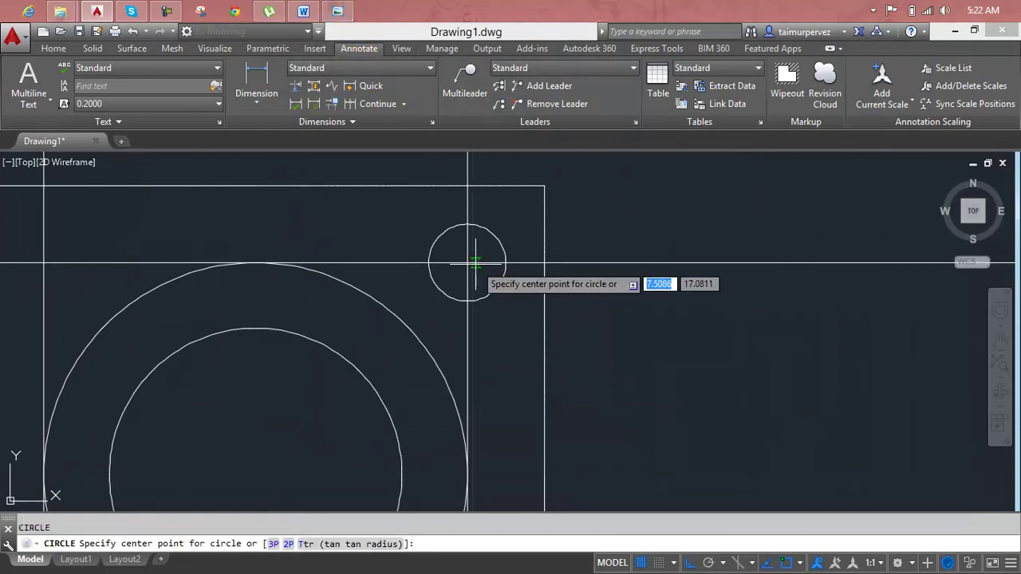
click(468, 263)
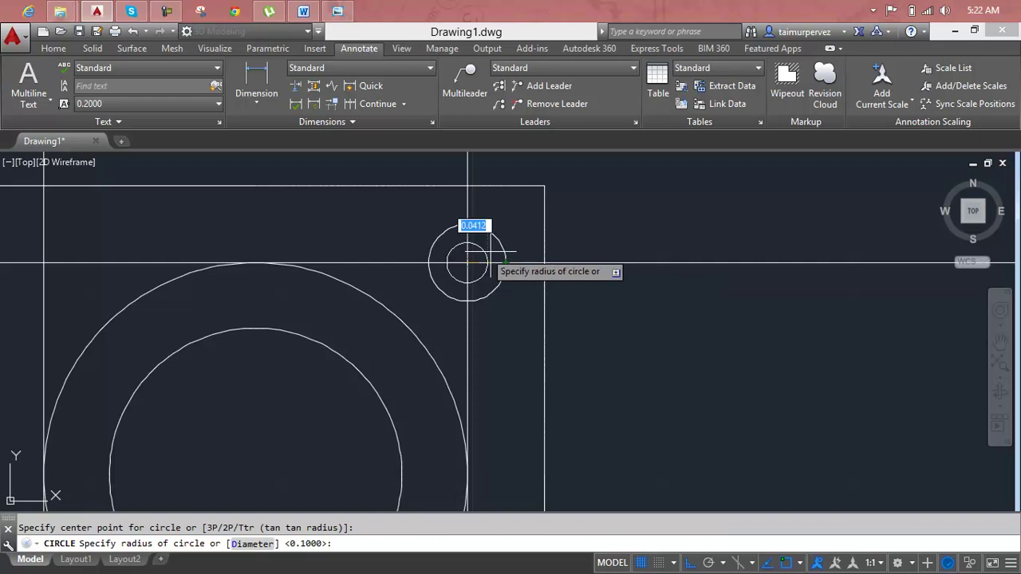
text(0.)
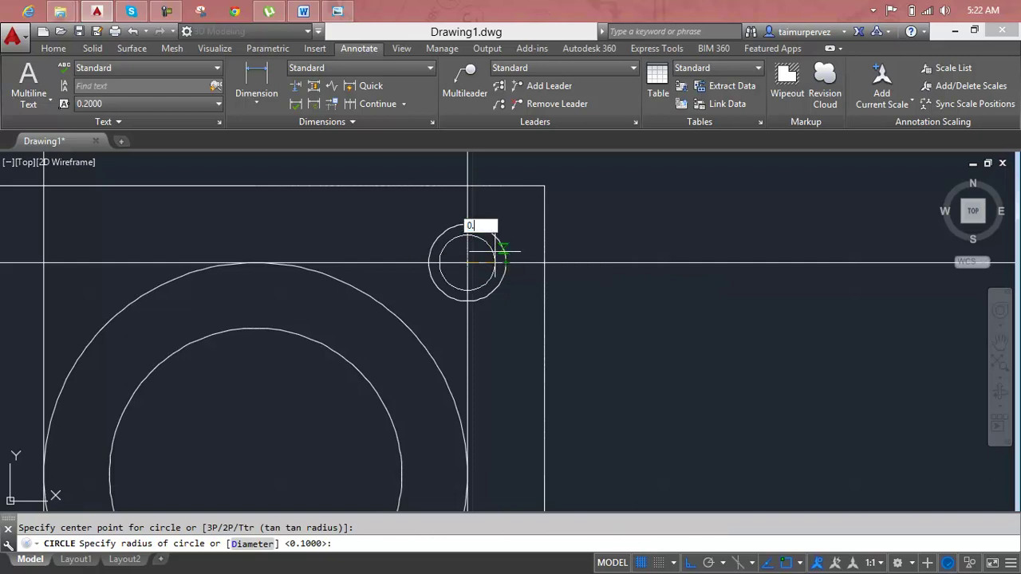
key(Return)
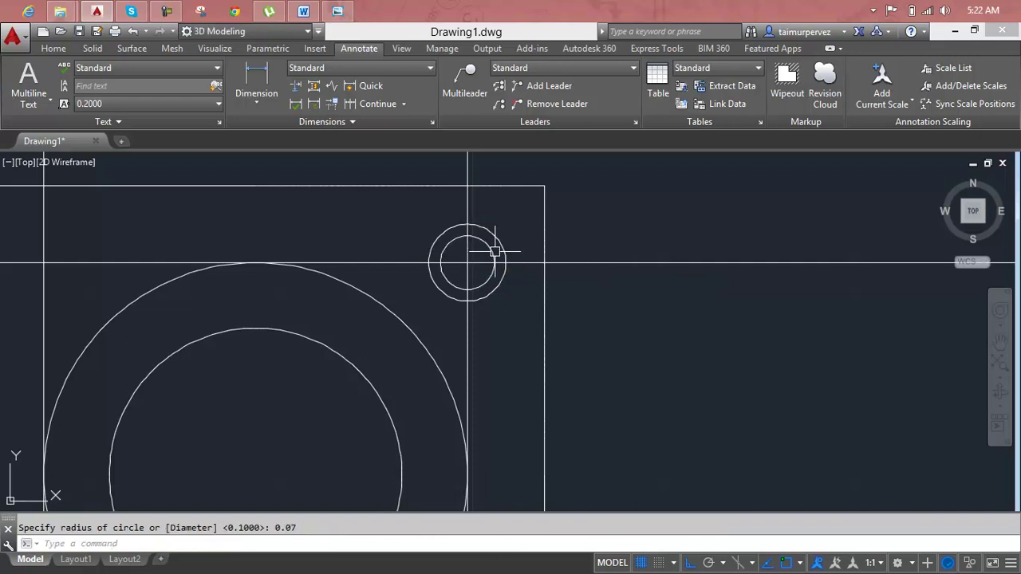
scroll(494, 252, down, 1)
key(Escape)
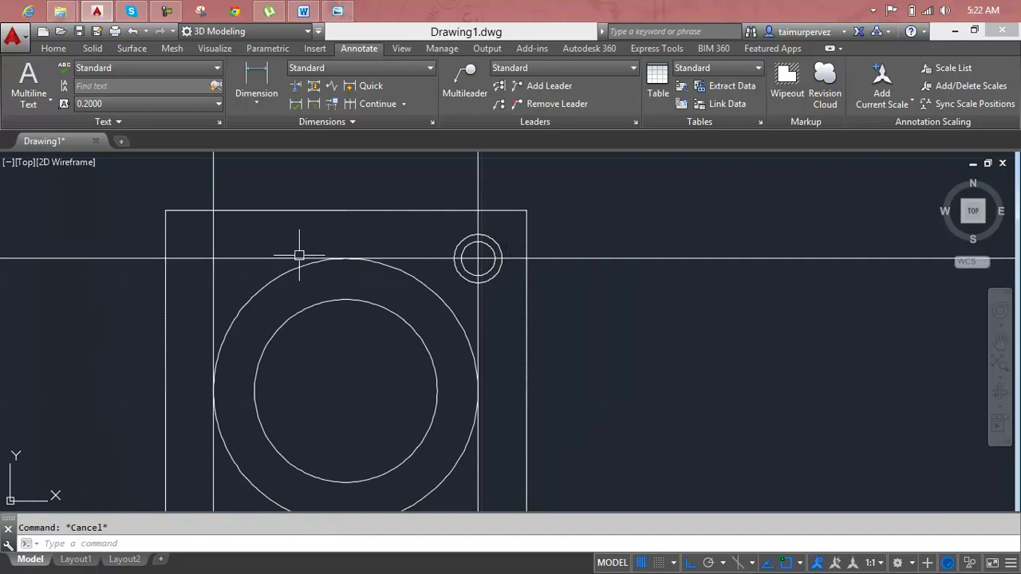
text(m)
key(Return)
click(499, 225)
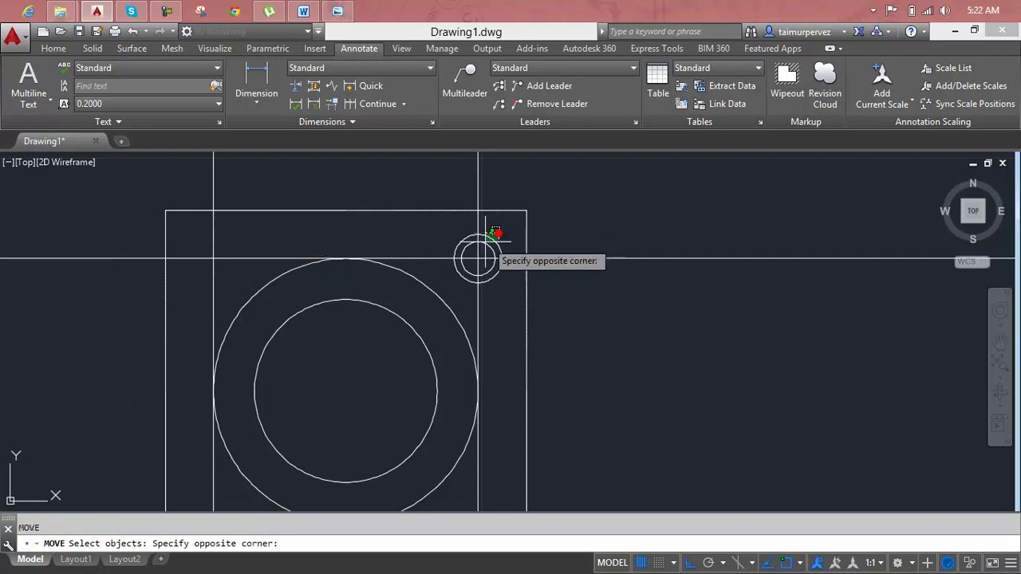
click(482, 251)
key(Return)
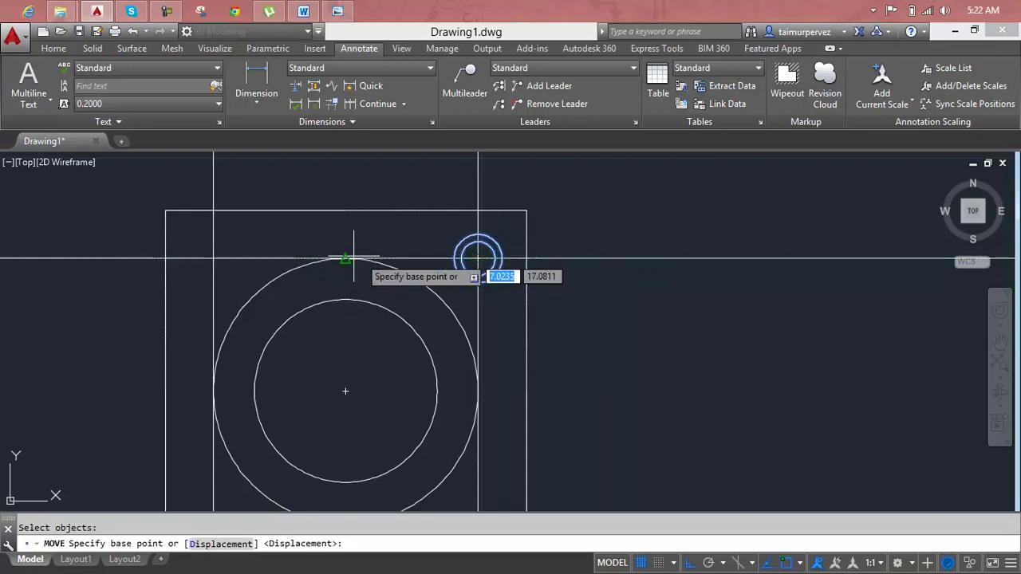
click(348, 249)
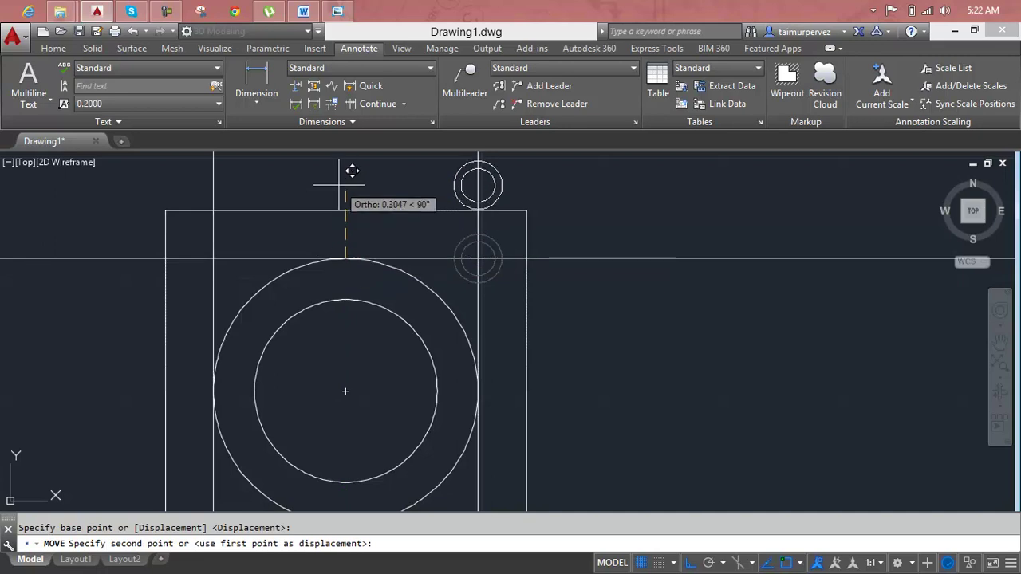
scroll(345, 185, down, 4)
middle_drag(337, 183, 349, 213)
key(Escape)
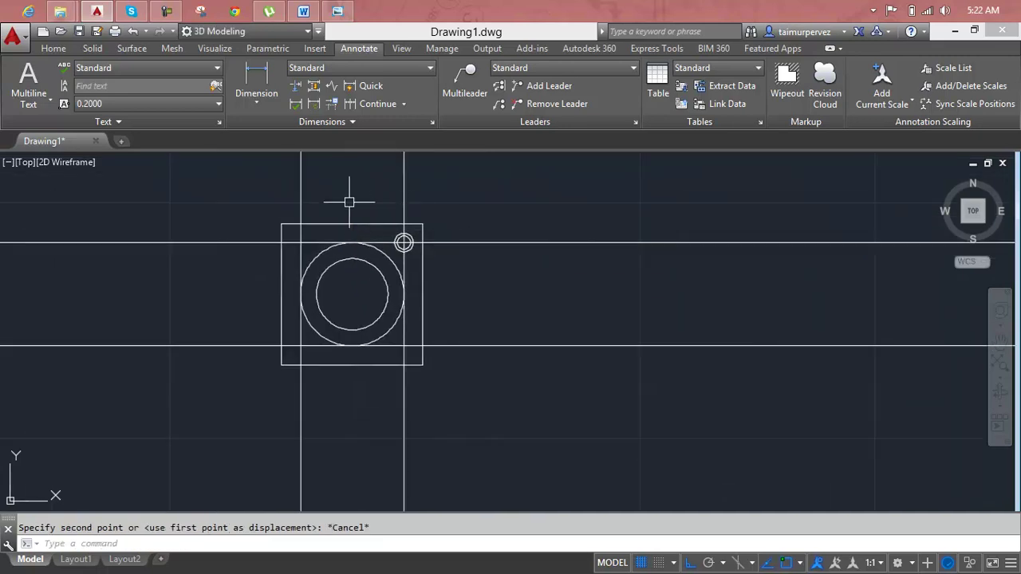
scroll(407, 244, up, 2)
Mirror the upper-right hole across the vertical centre line to create the upper-left hole
text(mi)
key(Return)
click(421, 248)
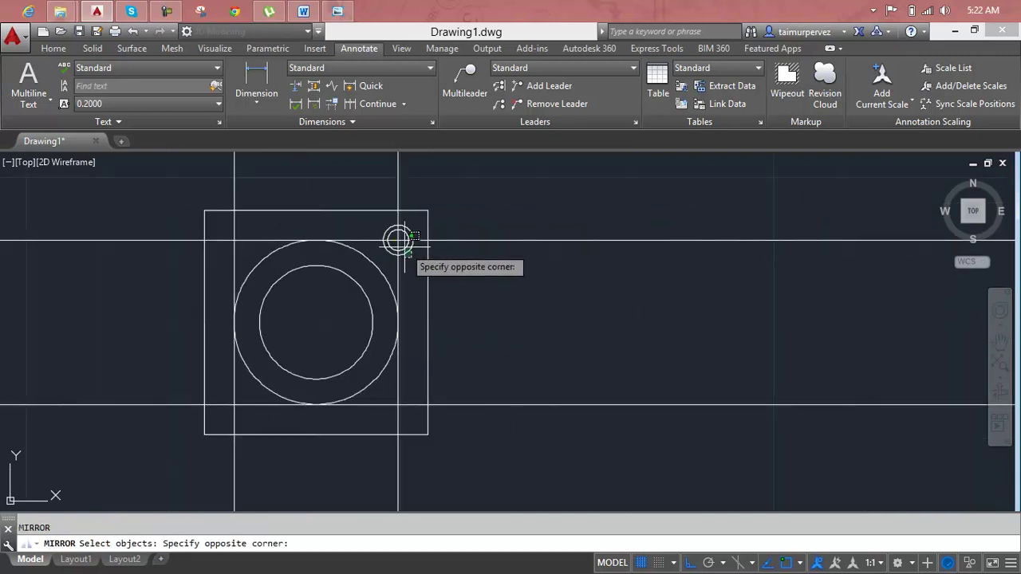
click(404, 240)
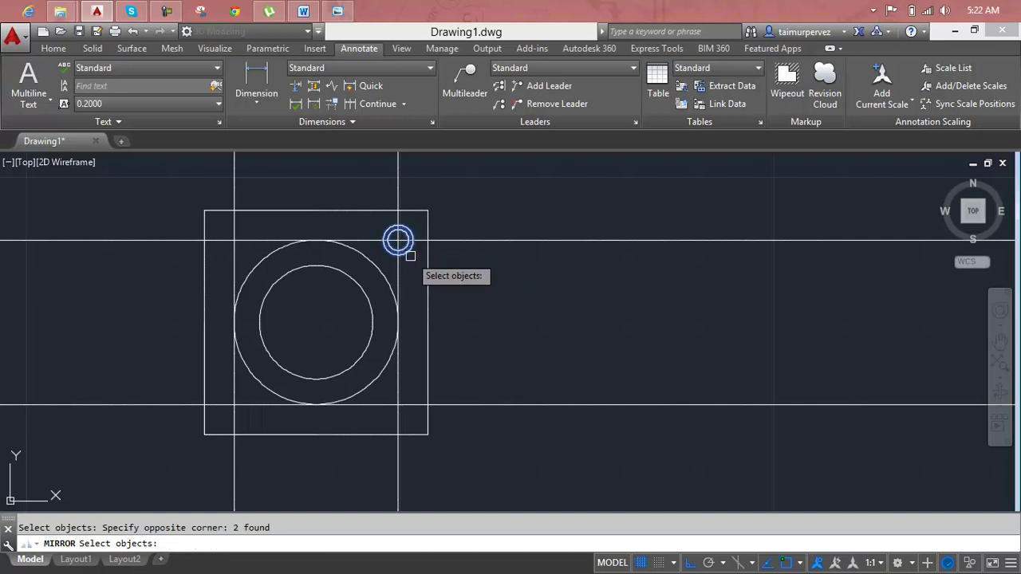
key(Return)
click(316, 212)
middle_drag(307, 461, 308, 413)
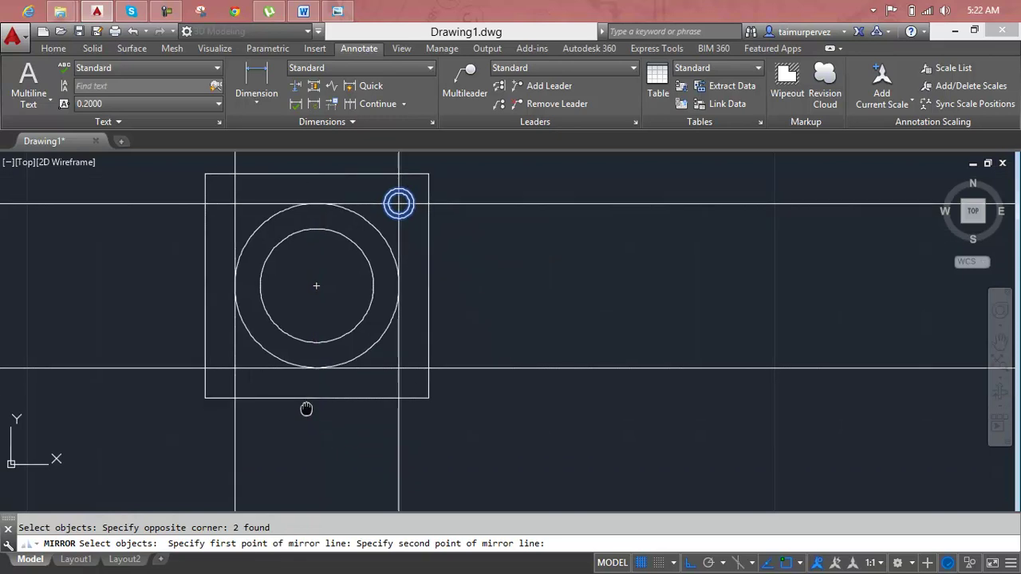
click(312, 438)
key(Return)
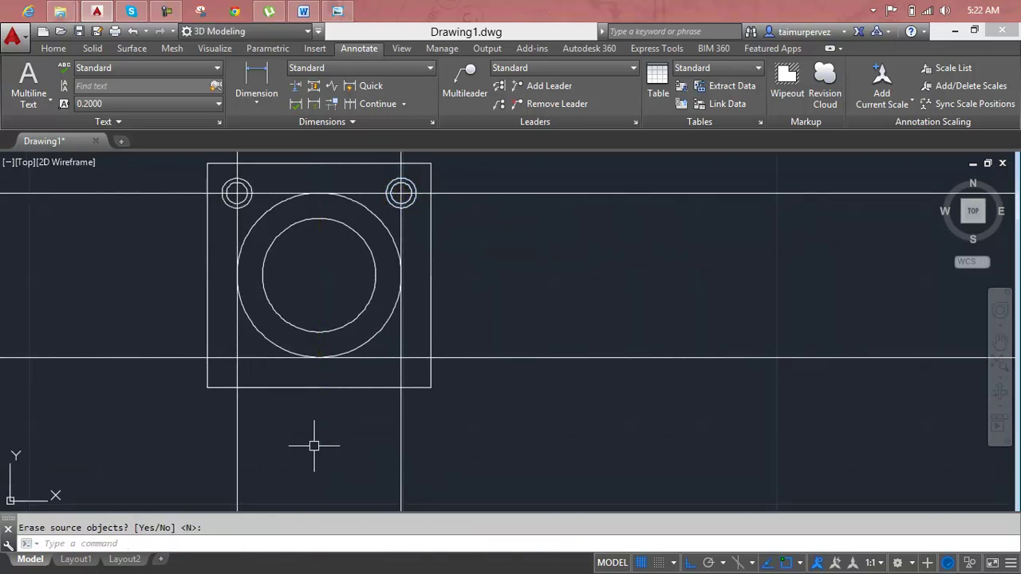
key(Escape)
Mirror both top holes across the horizontal centre line to create the bottom pair, keeping the originals
text(mi)
key(Return)
click(411, 188)
scroll(412, 185, up, 4)
drag(420, 161, 418, 165)
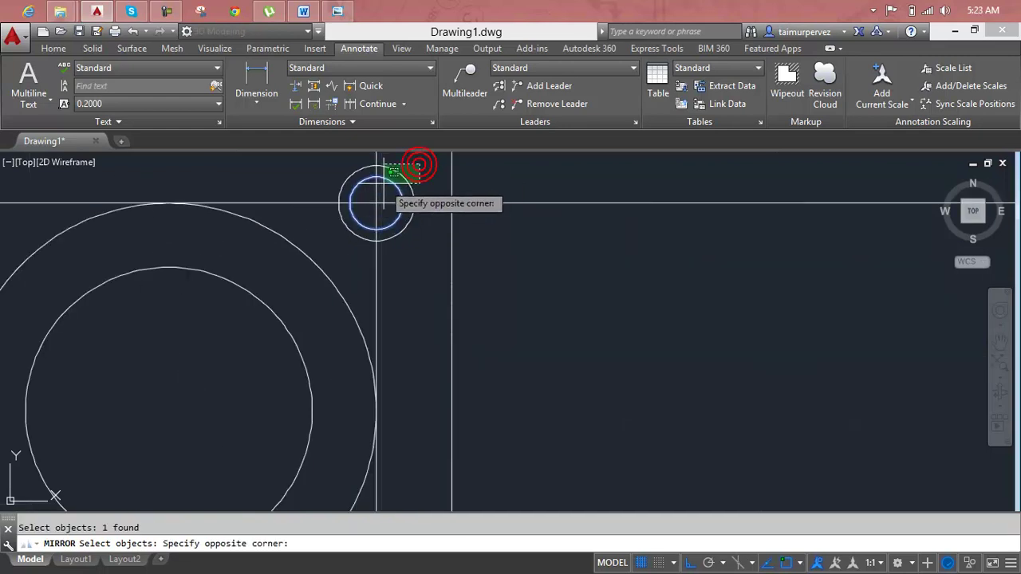
click(385, 184)
scroll(385, 185, down, 3)
scroll(385, 187, down, 2)
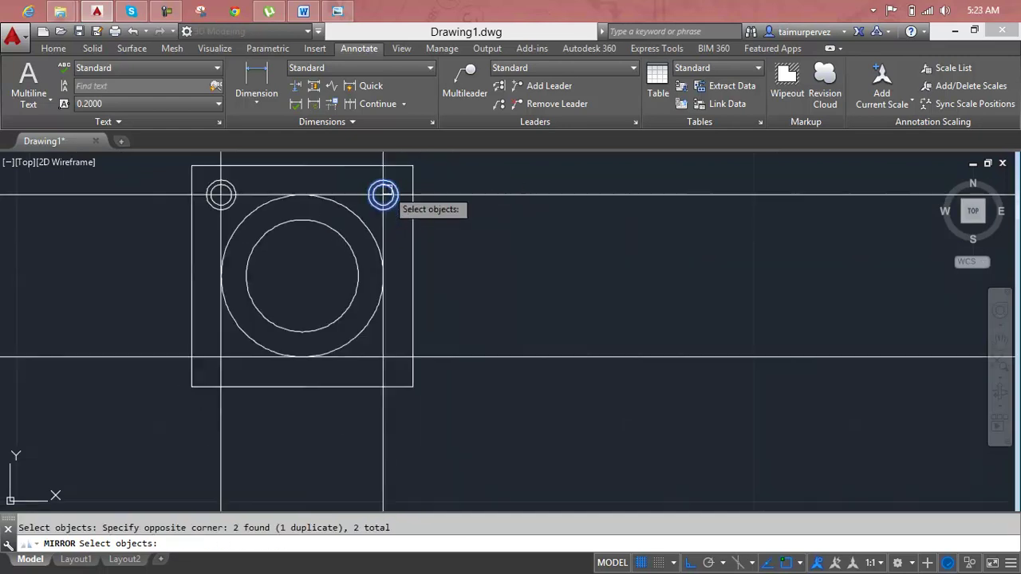
click(239, 177)
click(206, 210)
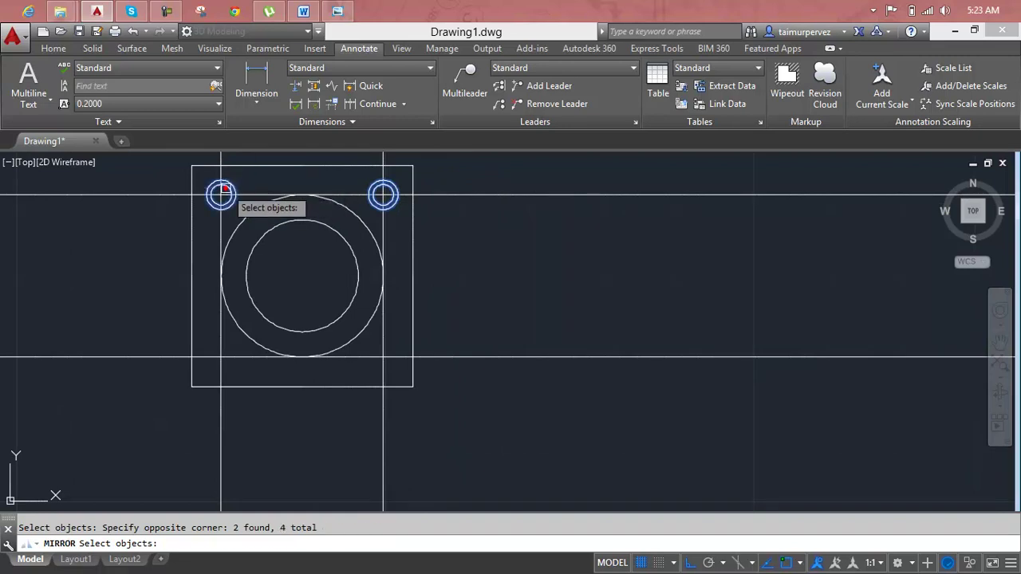
key(Return)
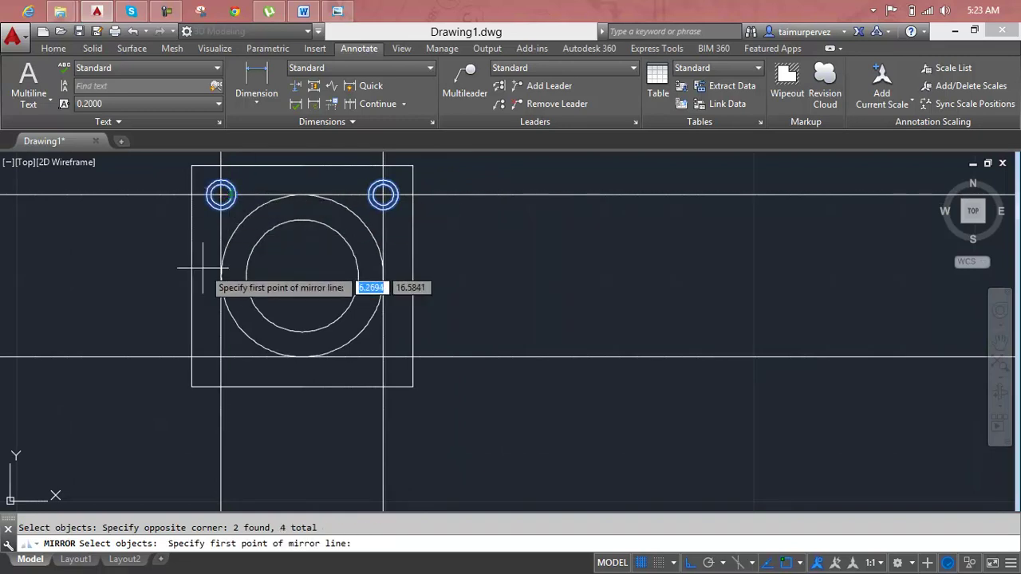
click(190, 274)
click(627, 271)
key(Escape)
Erase the two horizontal construction lines
scroll(600, 248, down, 4)
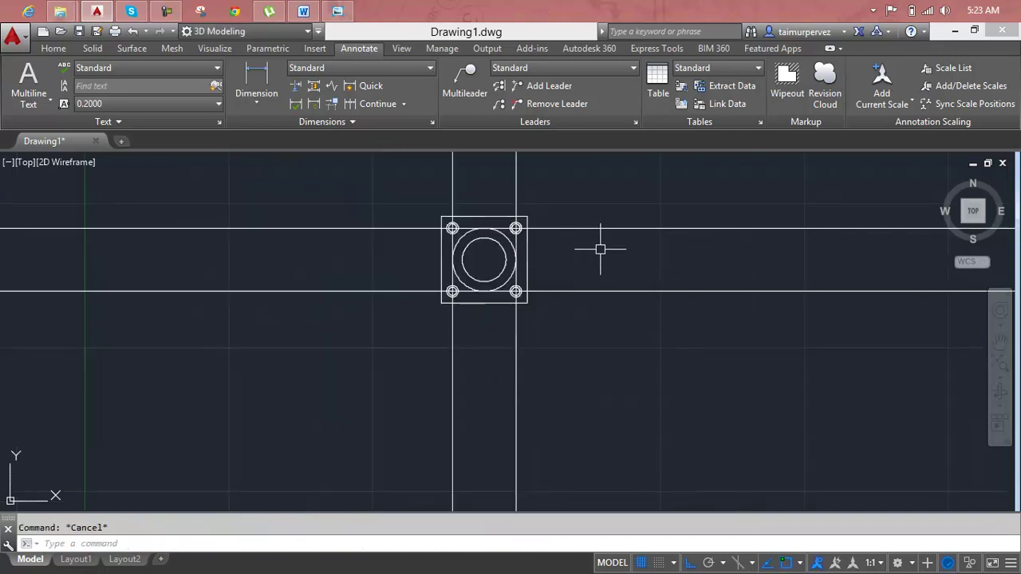
click(611, 201)
click(639, 347)
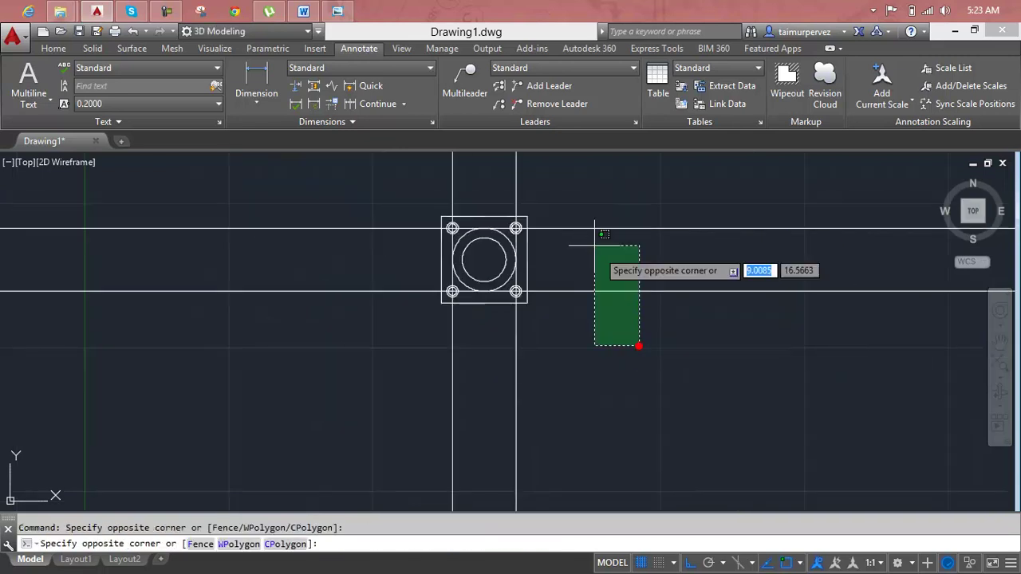
click(558, 201)
key(Delete)
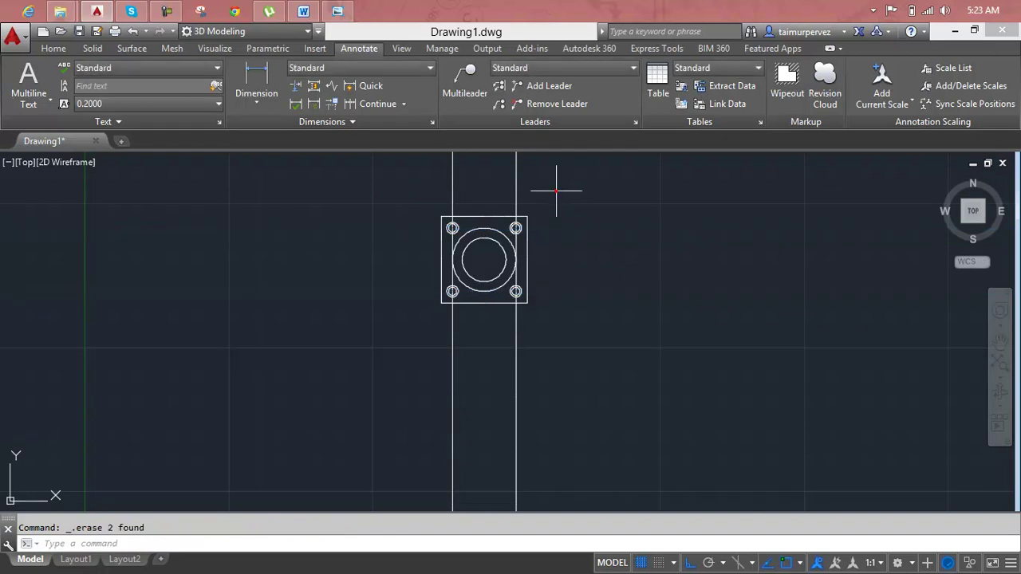
Erase the two vertical construction lines
click(556, 169)
click(344, 148)
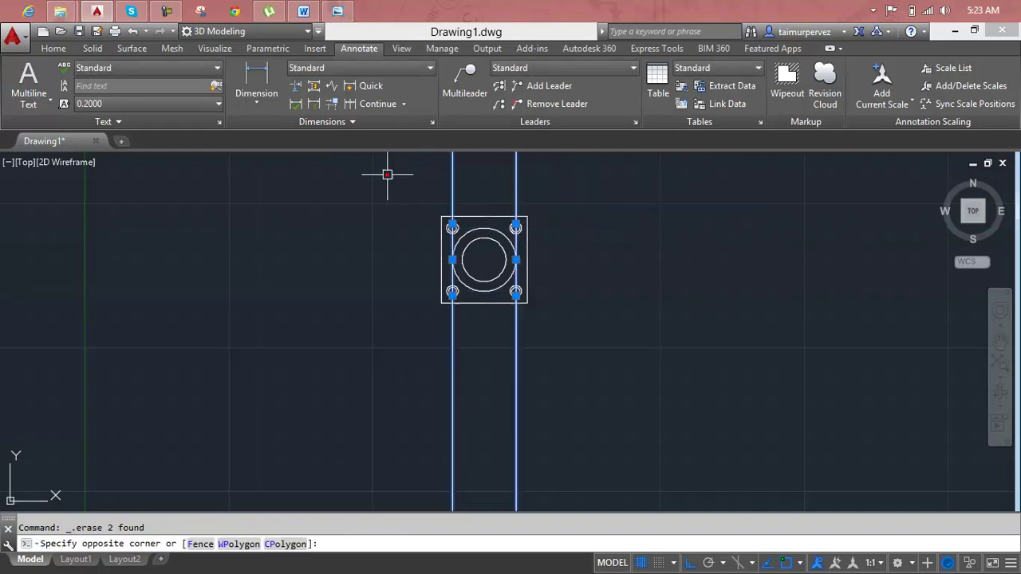
key(Delete)
key(Escape)
scroll(510, 228, up, 5)
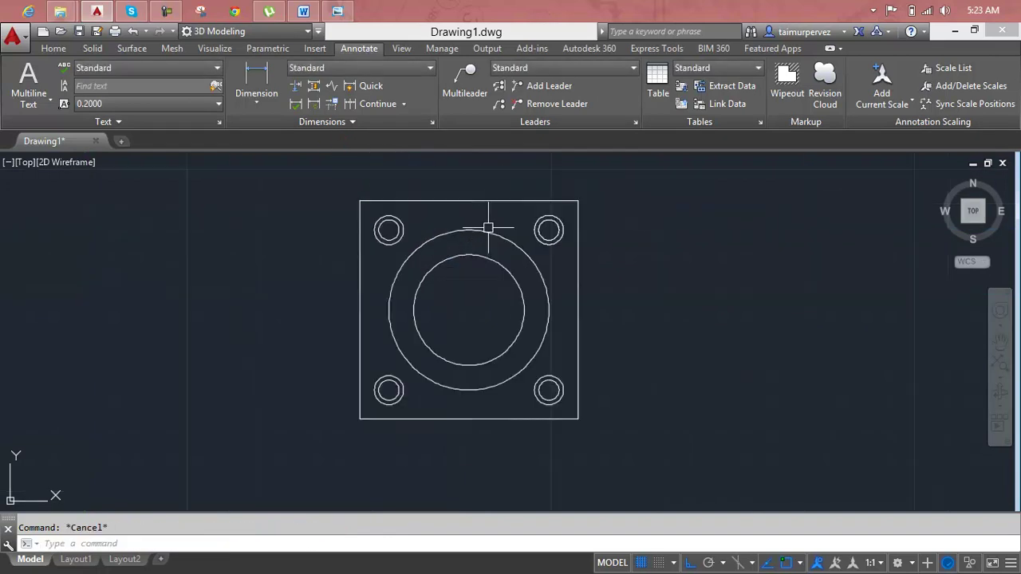
scroll(459, 192, up, 1)
scroll(453, 187, down, 2)
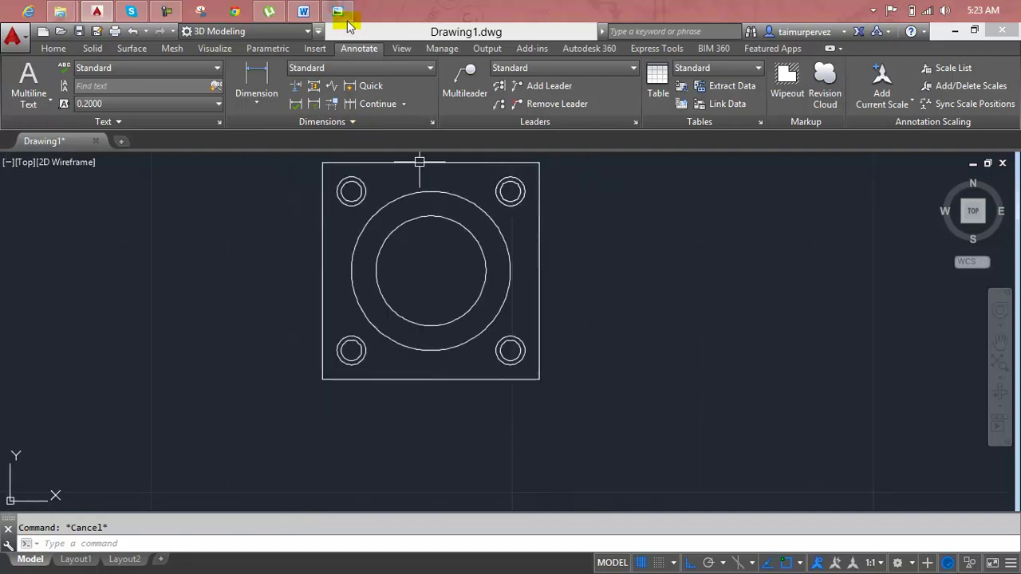
click(337, 12)
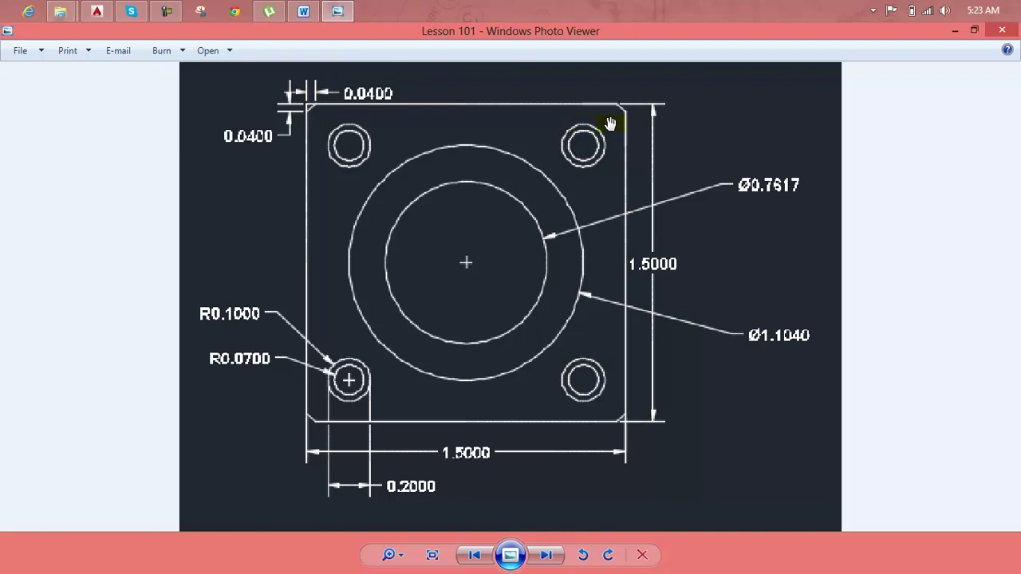
scroll(621, 111, up, 2)
scroll(686, 108, up, 1)
scroll(695, 110, up, 1)
scroll(693, 113, down, 1)
scroll(694, 114, down, 1)
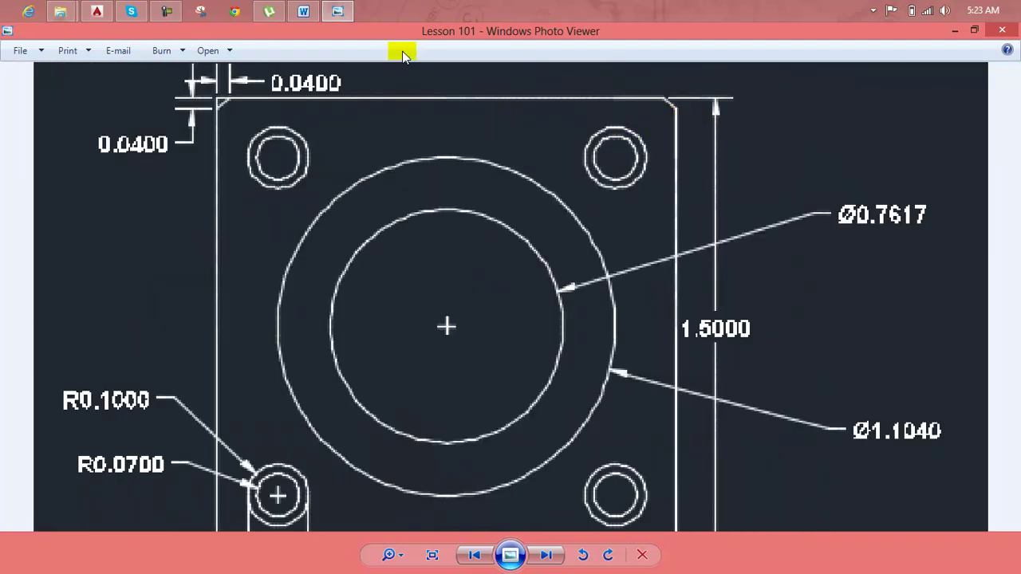
scroll(240, 88, up, 1)
scroll(379, 86, up, 1)
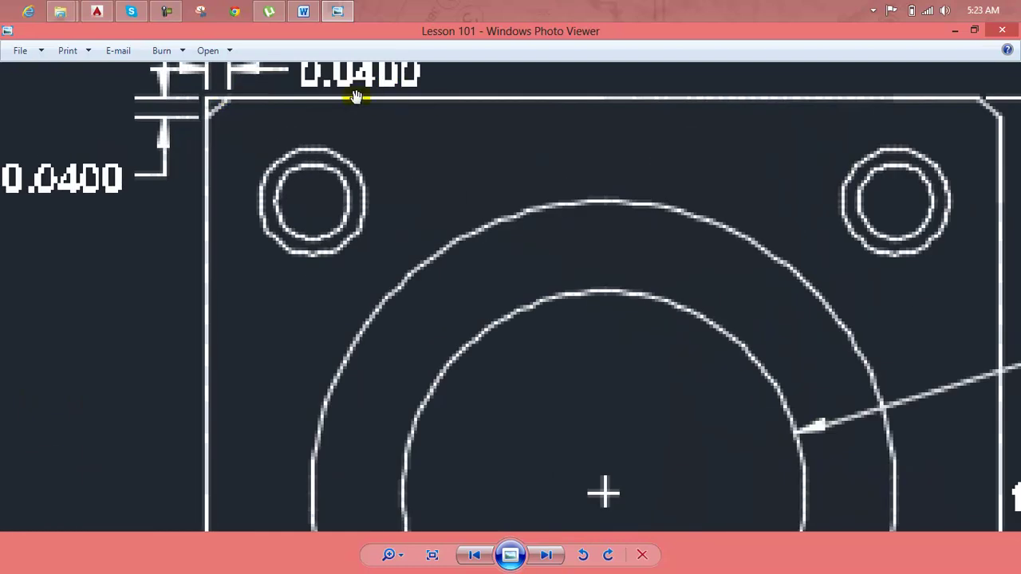
scroll(357, 95, down, 1)
scroll(357, 95, down, 2)
Start CHAMFER and set both chamfer distances to 0.04
click(338, 12)
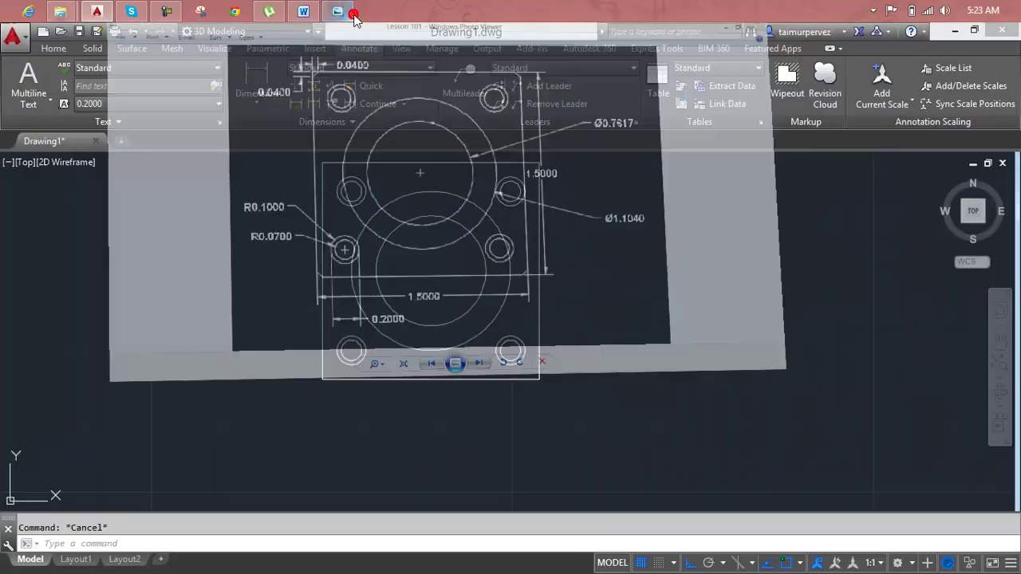
scroll(342, 226, up, 4)
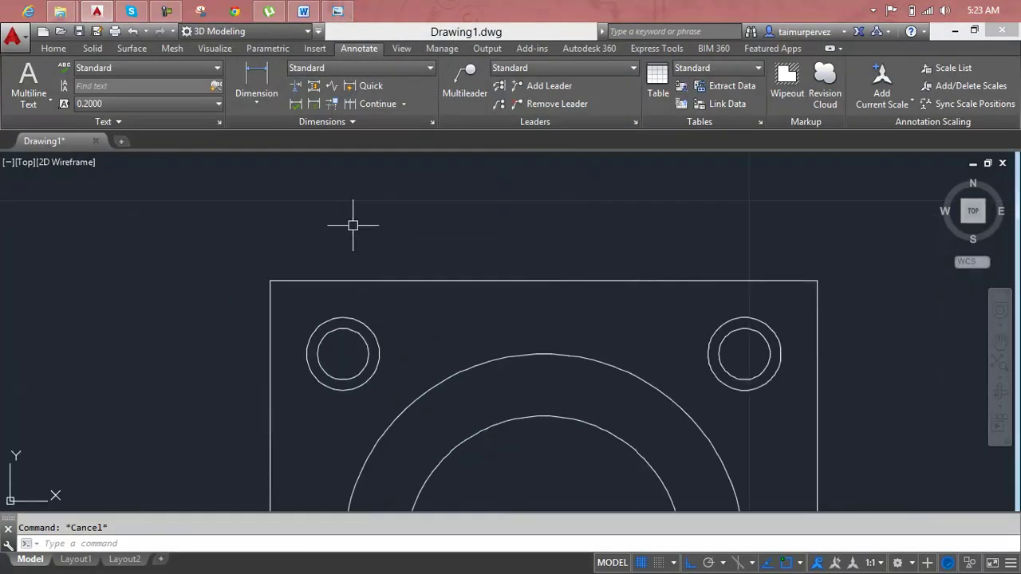
text(cha)
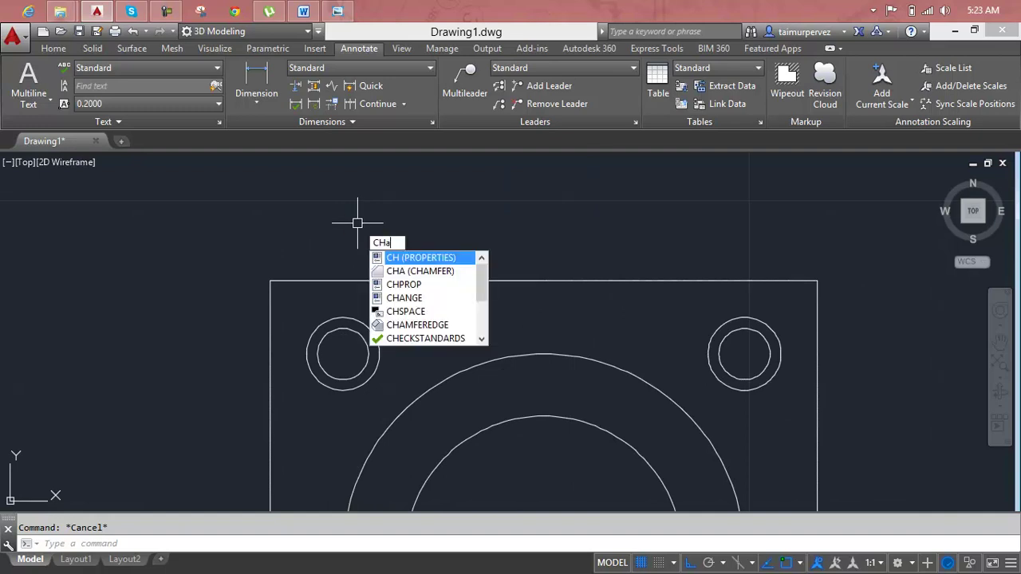
key(Return)
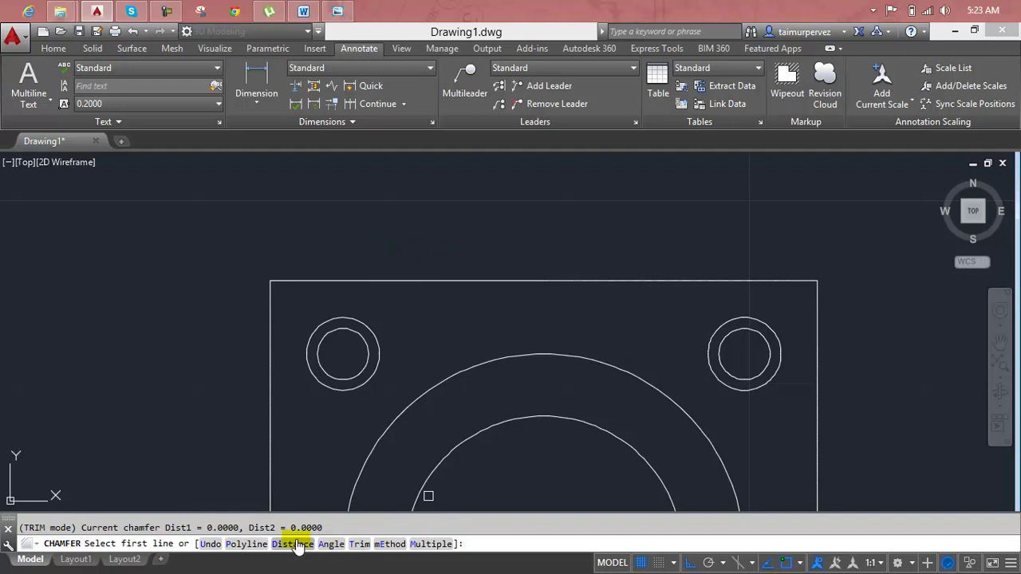
text(d)
key(Return)
text(0.04)
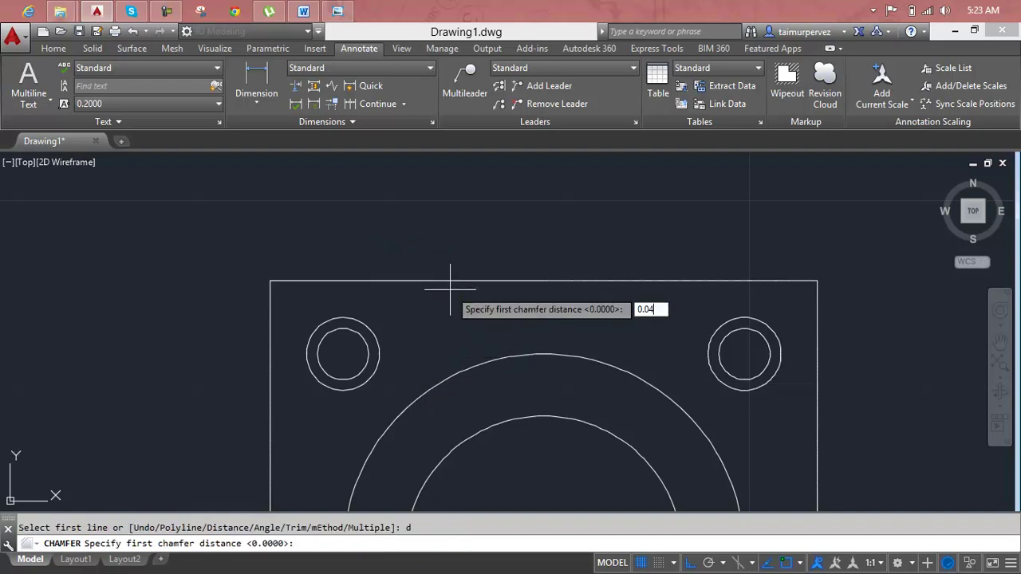
key(Return)
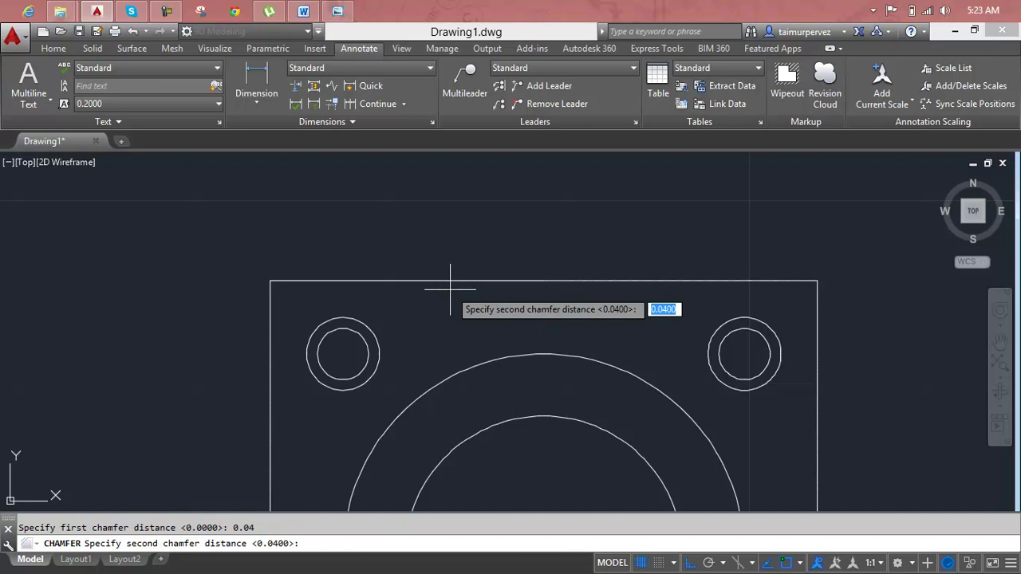
key(Return)
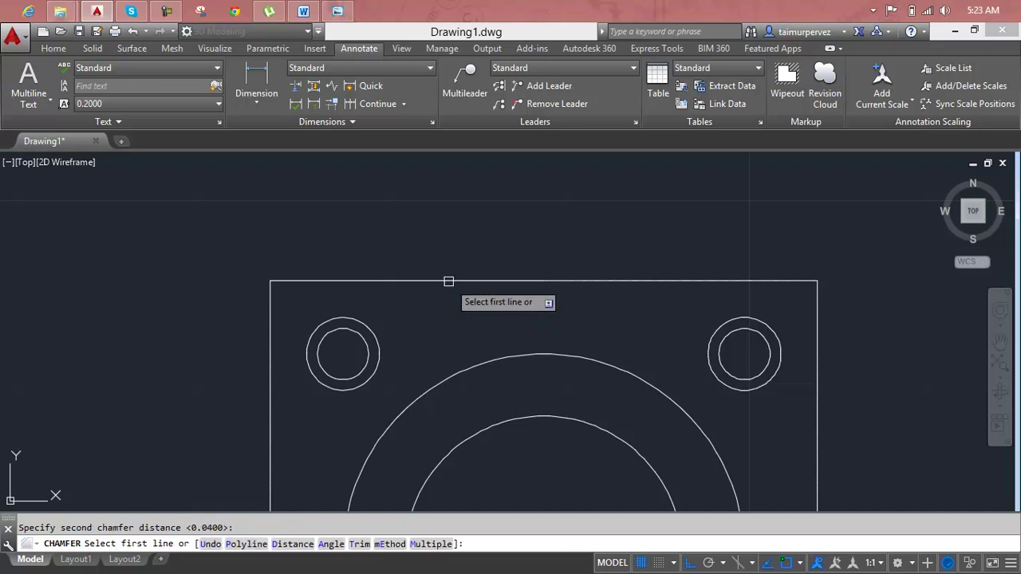
Chamfer the top-left and top-right corners of the square
click(448, 281)
click(270, 329)
scroll(431, 352, down, 2)
middle_drag(462, 358, 387, 277)
key(Return)
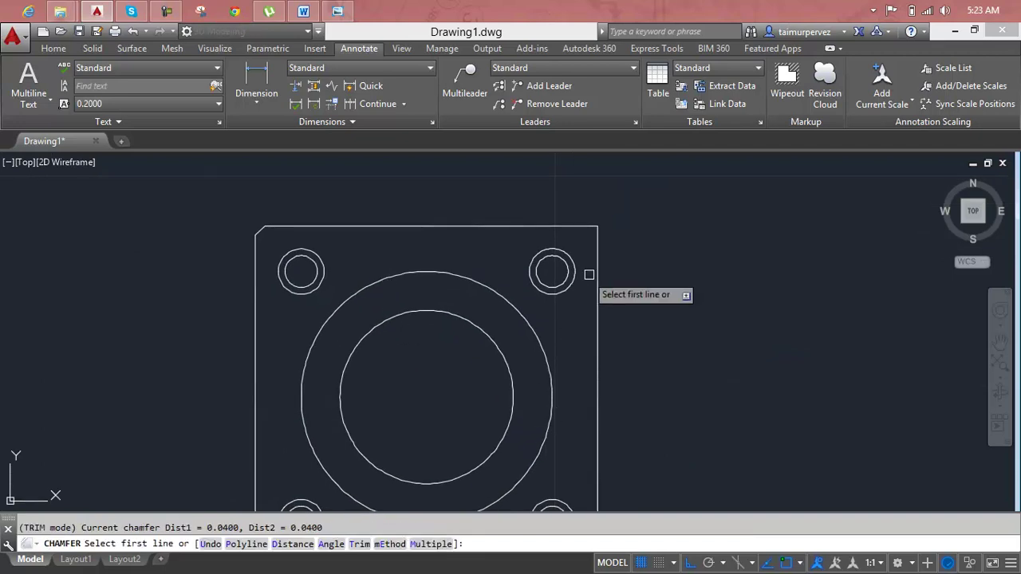
click(598, 273)
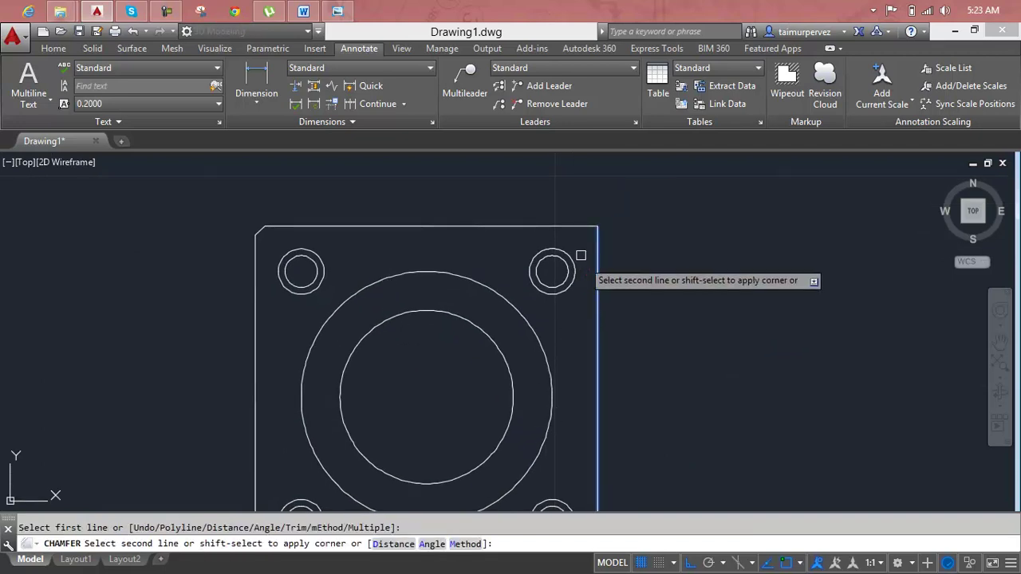
click(567, 222)
scroll(600, 358, down, 4)
middle_drag(599, 358, 554, 258)
scroll(536, 308, up, 6)
Chamfer the bottom-right and bottom-left corners, then centre the finished plate in view
key(Return)
click(544, 384)
scroll(543, 385, down, 4)
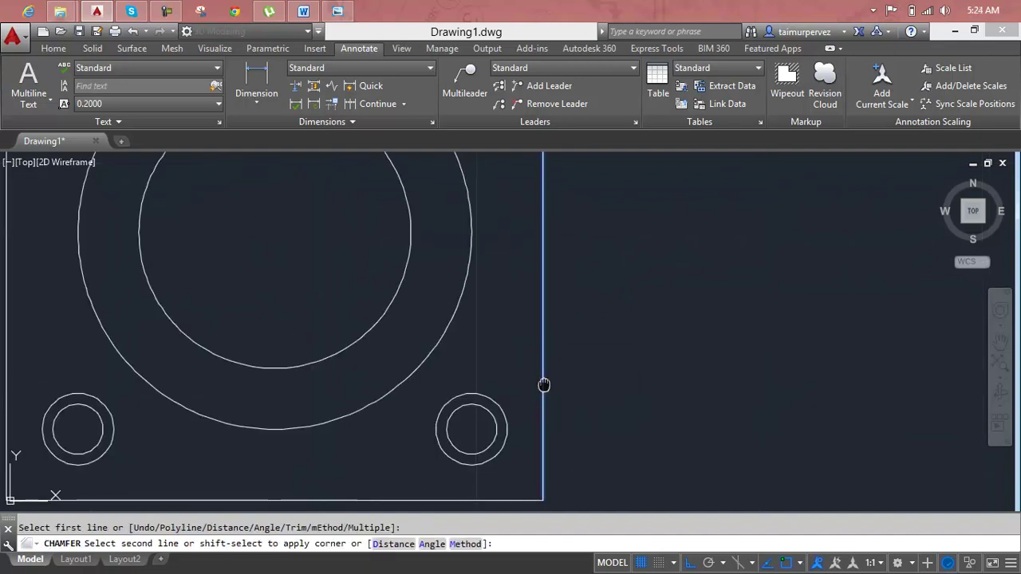
middle_drag(542, 383, 564, 359)
click(493, 405)
key(Return)
click(369, 398)
click(351, 389)
key(Return)
key(Escape)
scroll(347, 351, up, 3)
scroll(348, 343, up, 2)
scroll(349, 343, up, 3)
scroll(349, 341, down, 4)
scroll(349, 341, down, 3)
scroll(348, 339, down, 1)
middle_drag(348, 339, 319, 405)
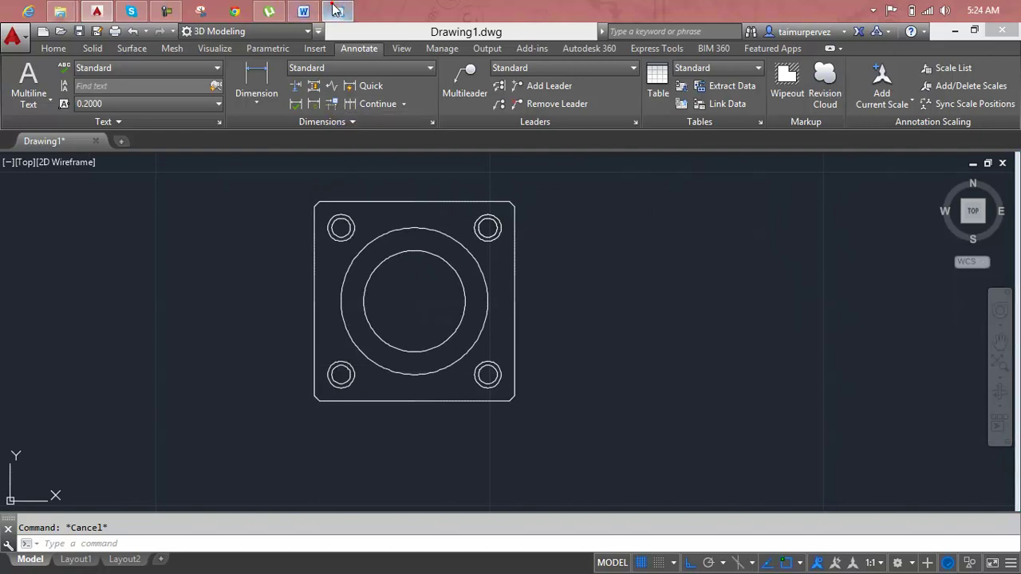
click(336, 10)
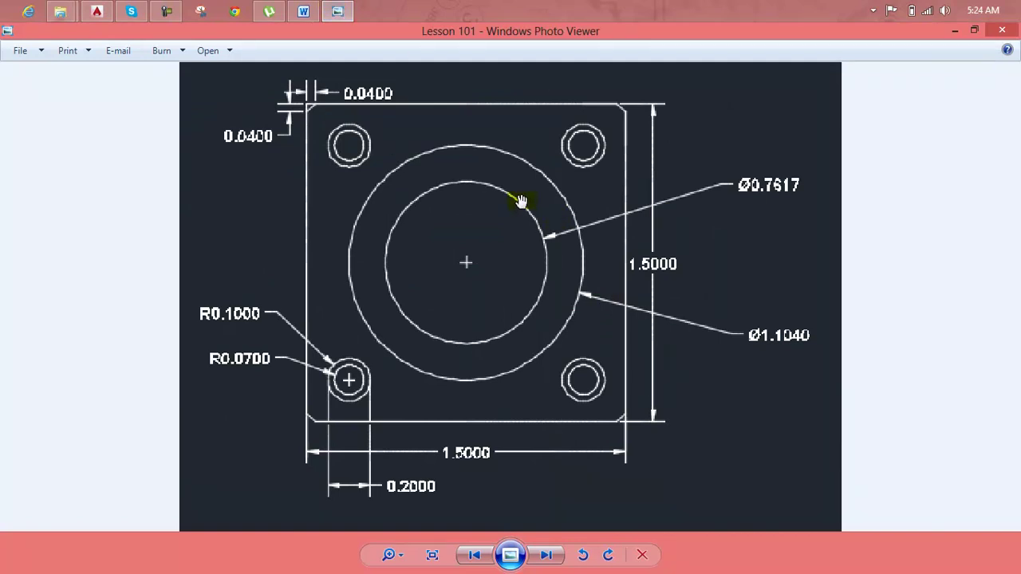
click(339, 16)
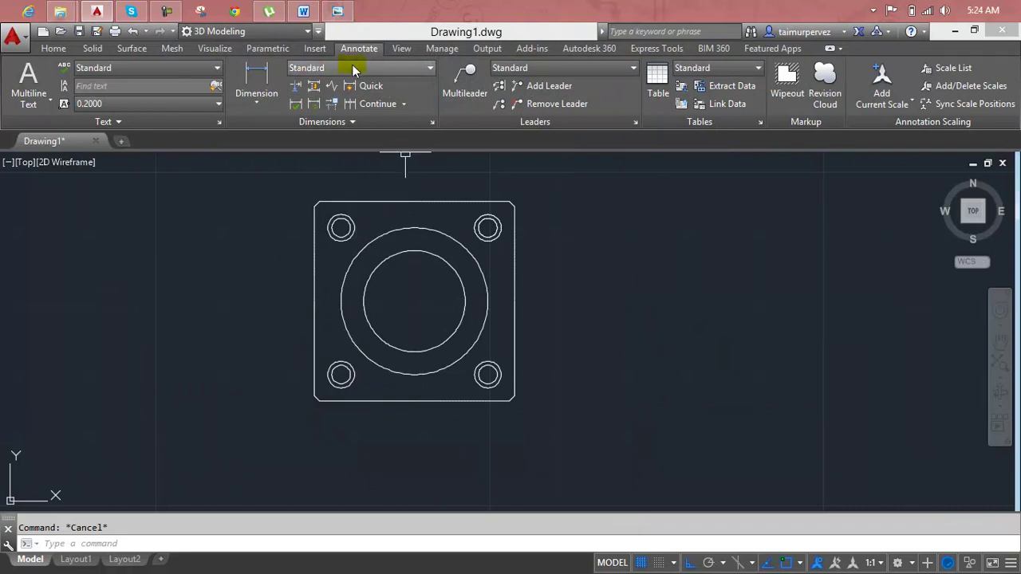
click(257, 107)
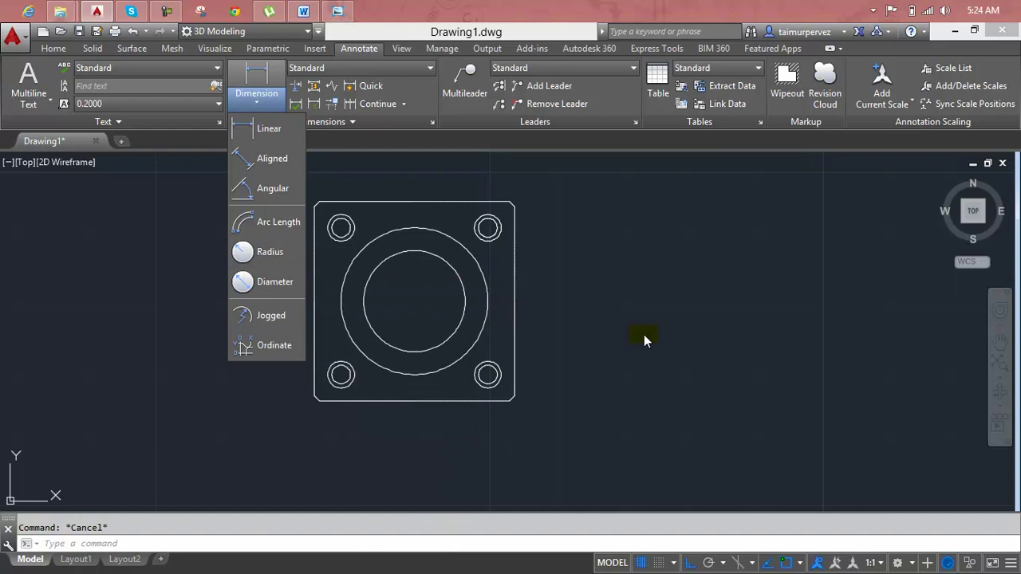
click(645, 336)
scroll(457, 252, up, 2)
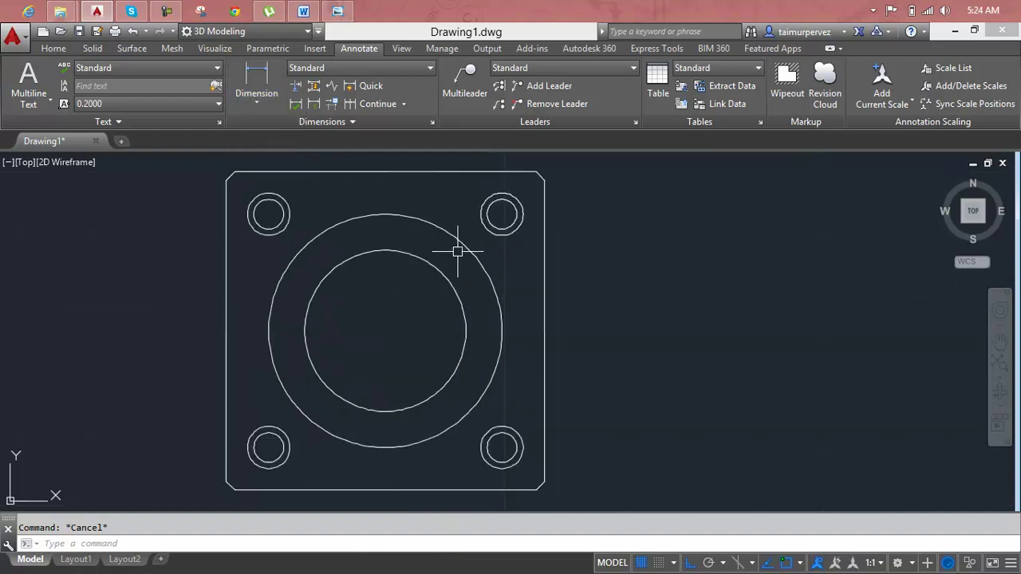